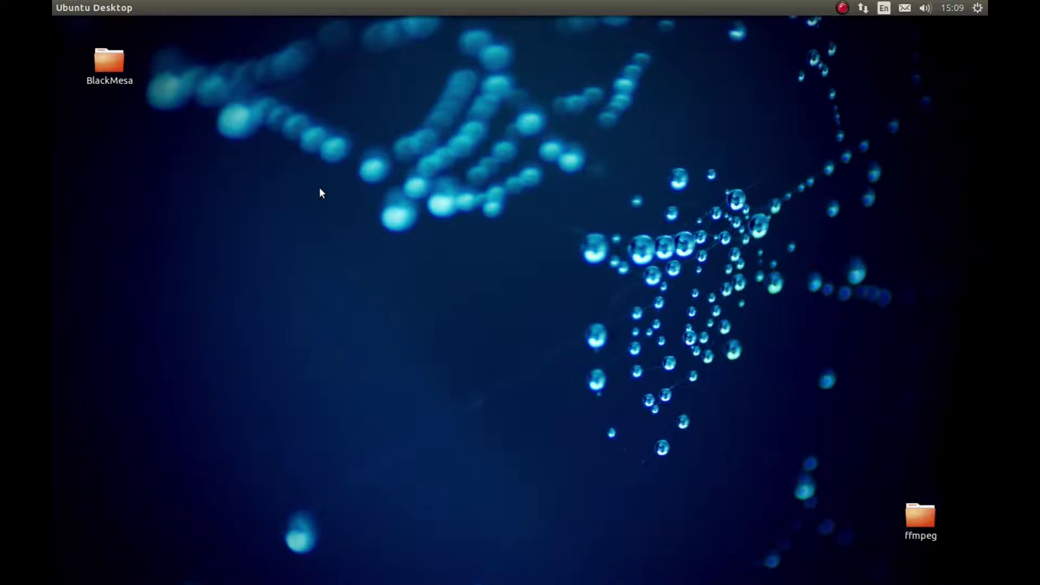
Step: Open Firefox on the PlayOnLinux downloads page and expand Ubuntu to show the apt-get commands
mouse_move(53, 188)
left_click(59, 116)
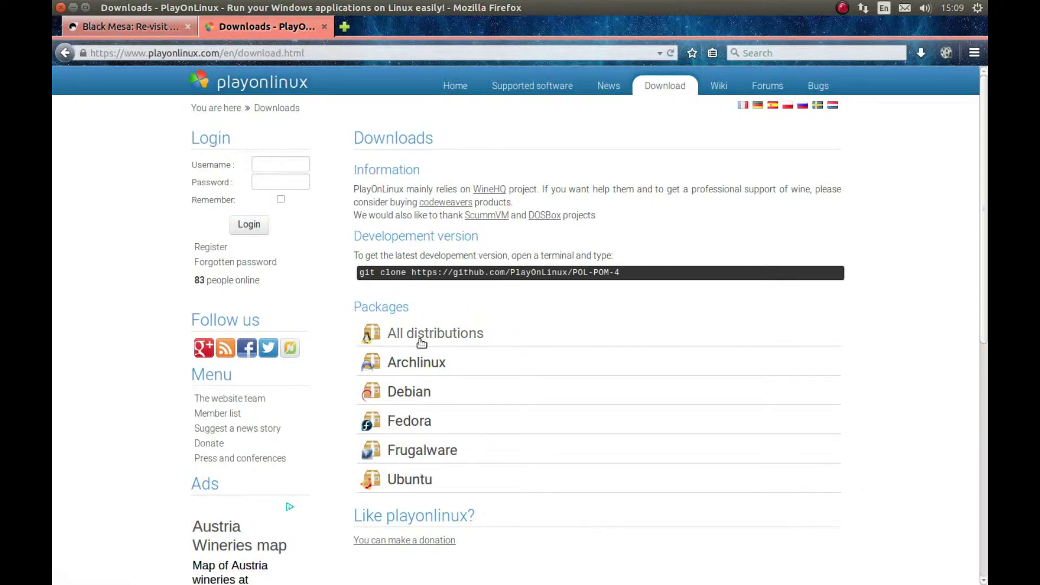
left_click(398, 480)
scroll(398, 479, "down", 5)
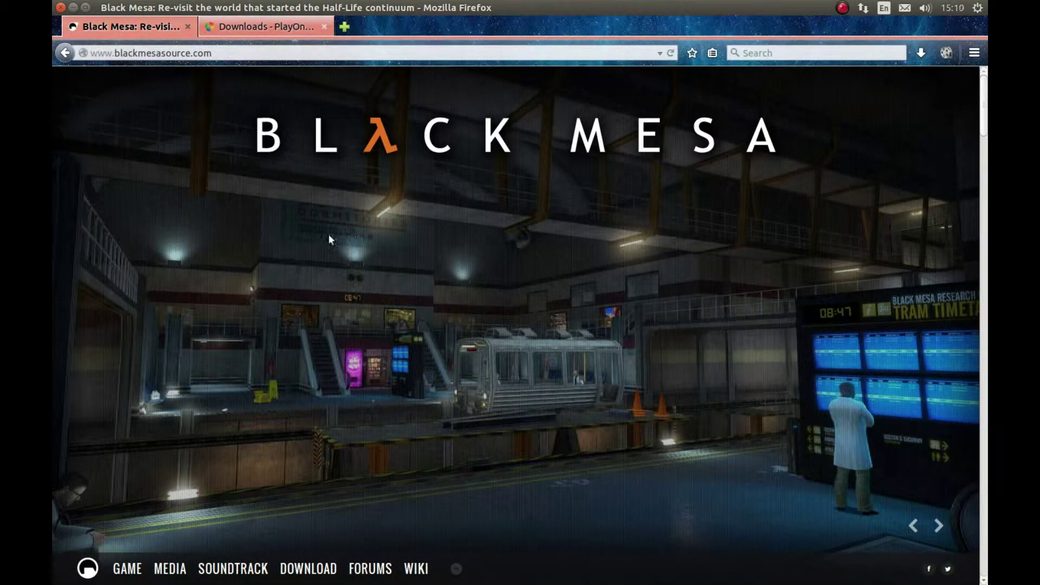
Step: Jump to the Black Mesa site's Download mirrors and close the CHIP mirror tab
left_click(310, 568)
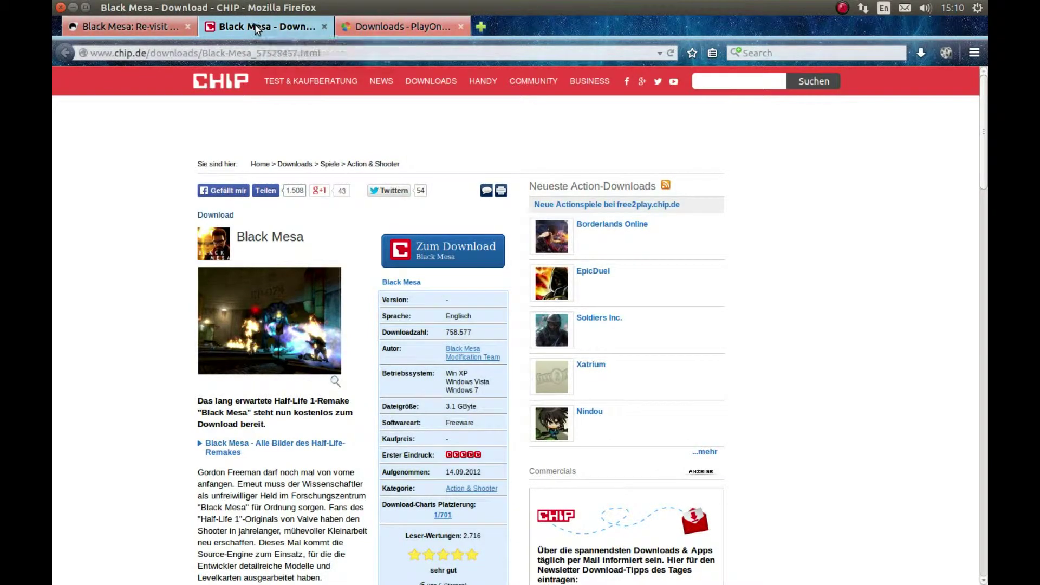
key("ctrl+w")
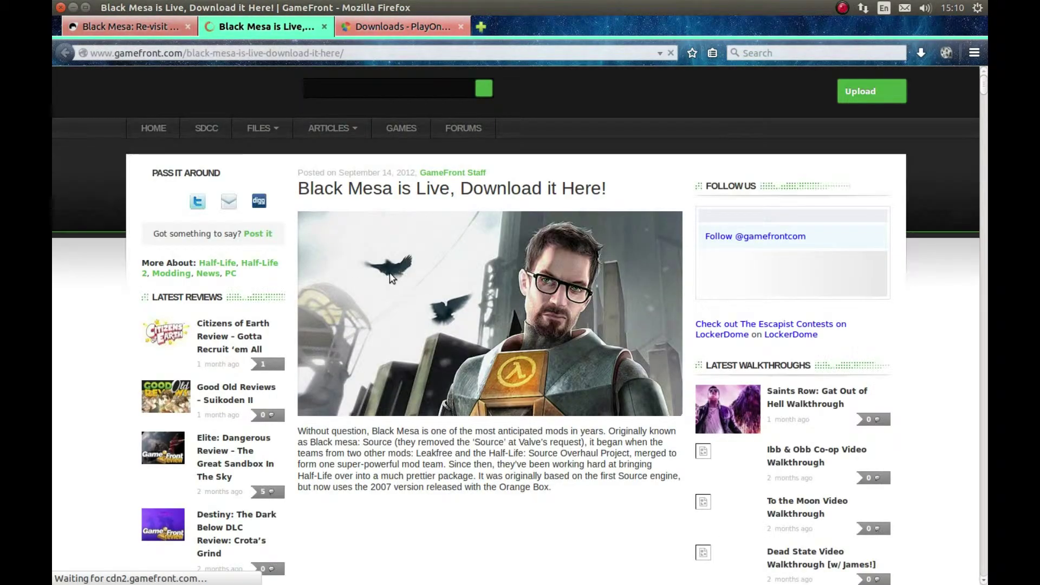
Step: Get the Part 2 installer from the GameFront article, closing each finished file page
scroll(385, 276, "down", 5)
scroll(393, 487, "down", 3)
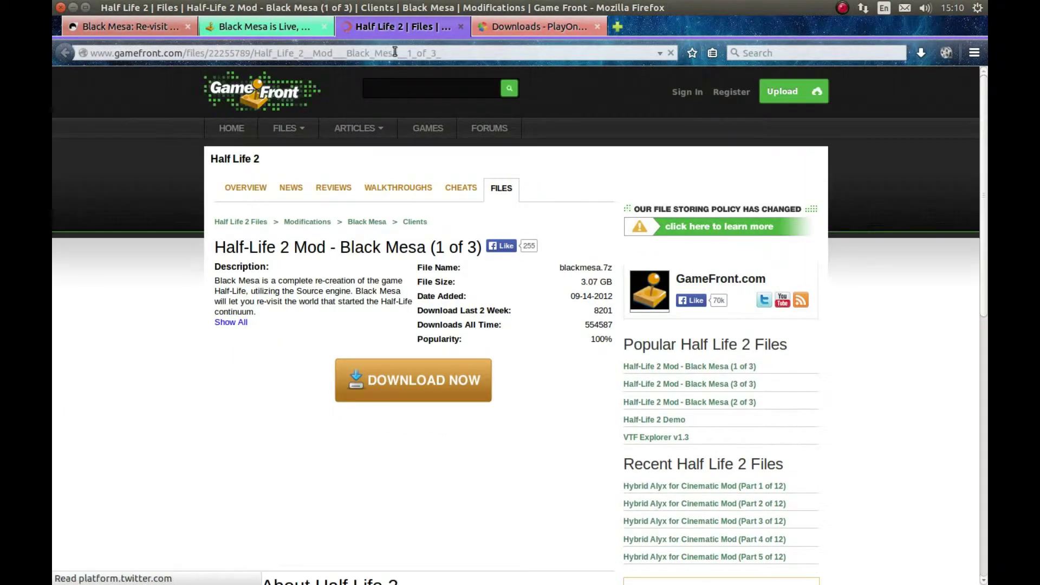
middle_click(391, 25)
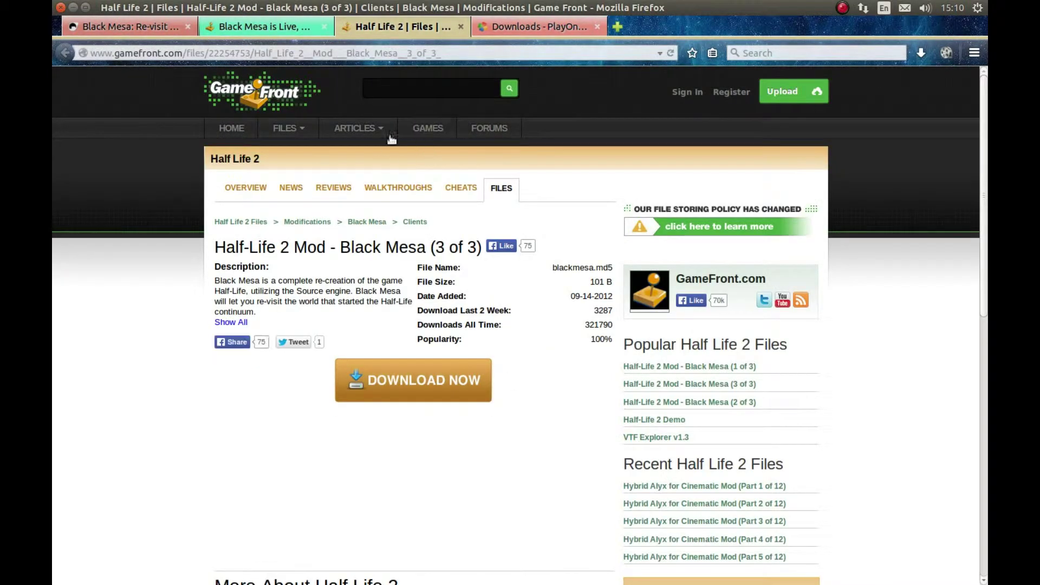
key("ctrl+Page_Up")
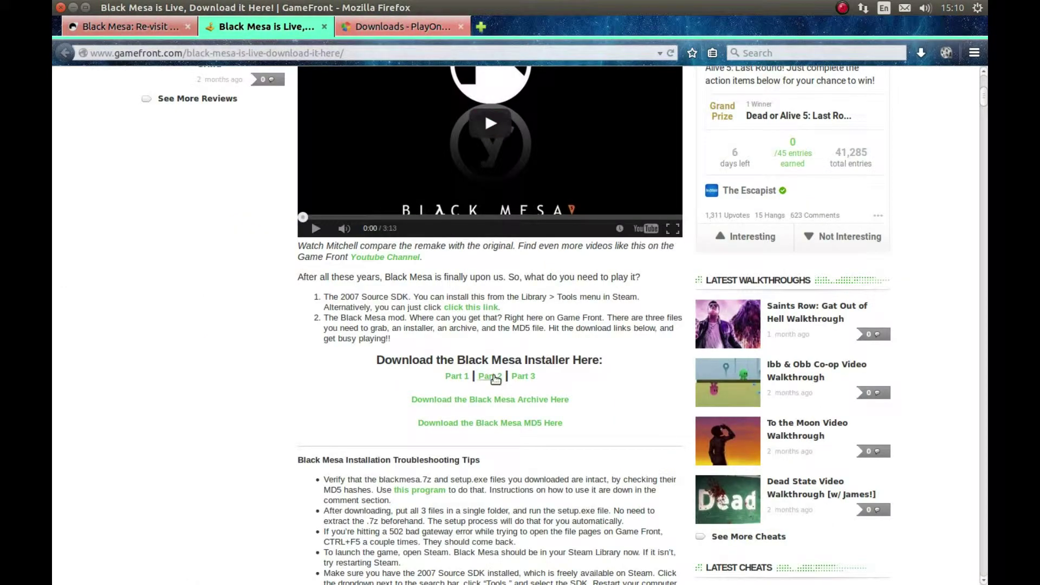
left_click(495, 376)
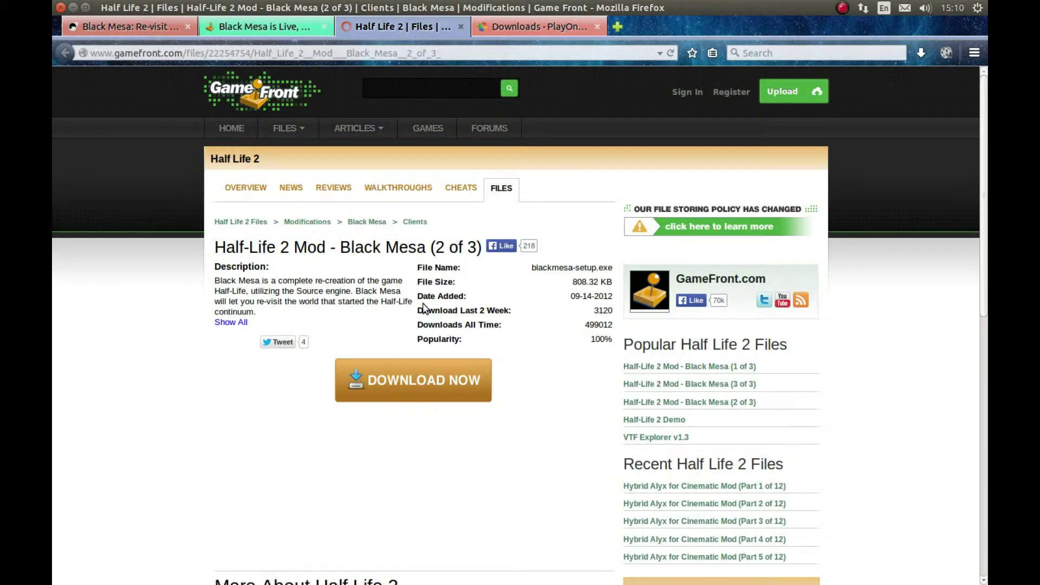
middle_click(352, 33)
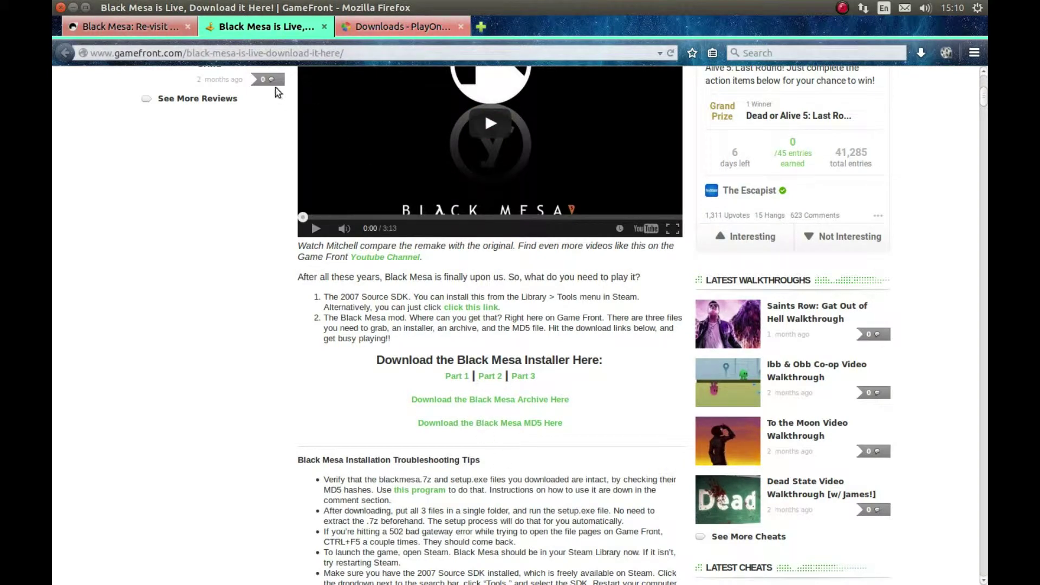
Step: Close the GameFront and CHIP tabs, then close the Firefox window
middle_click(248, 30)
left_click(147, 30)
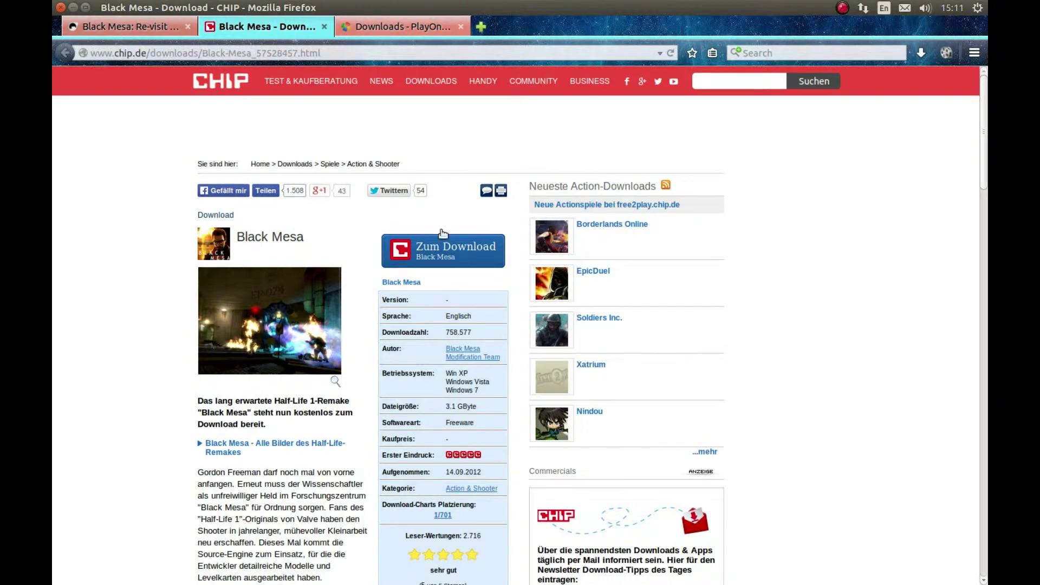
middle_click(258, 28)
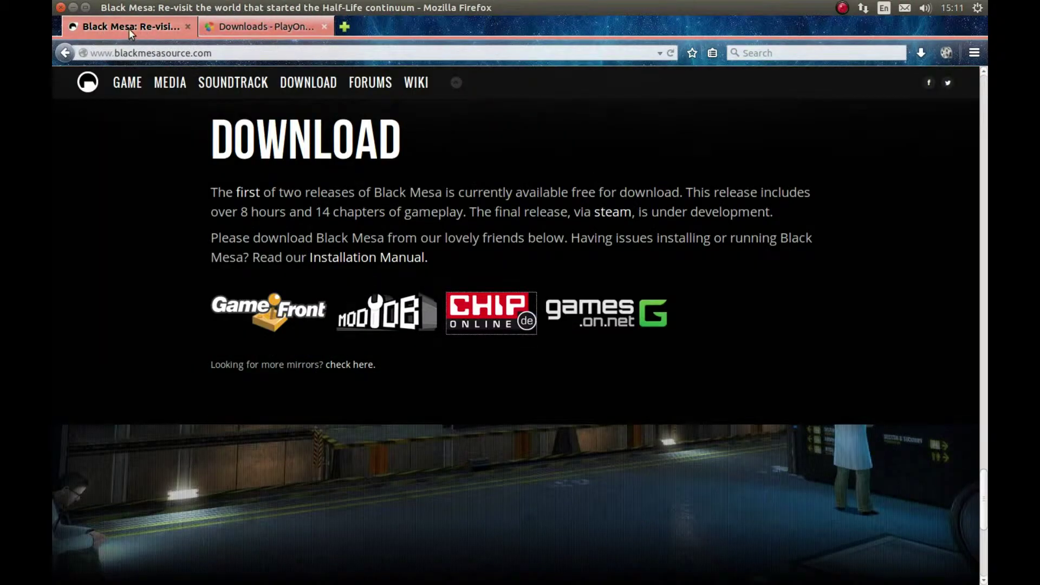
left_click(60, 7)
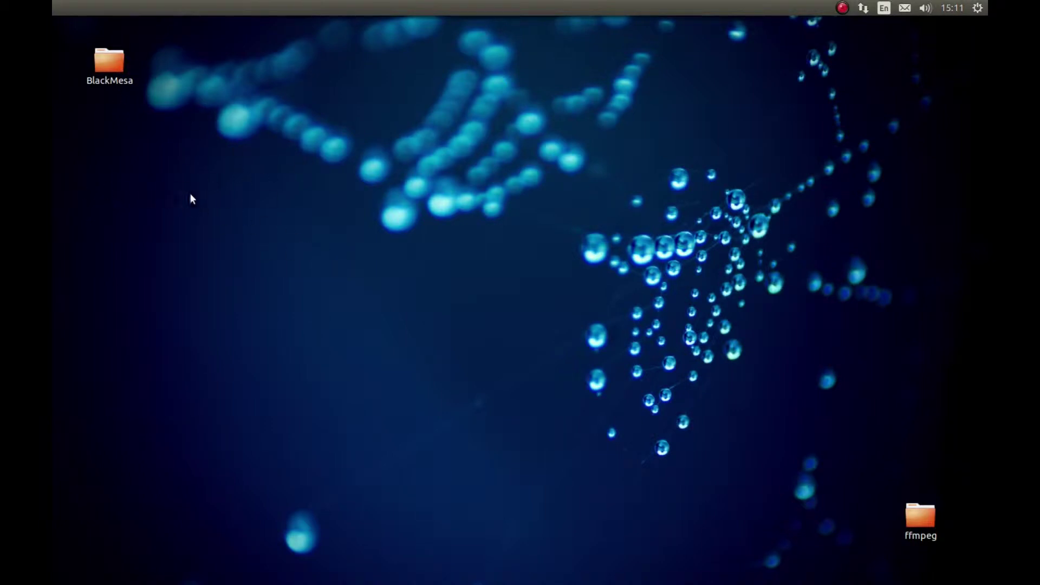
Step: Check that the BlackMesa folder holds BlackMesa-Setup.exe and BlackMesa.7z
mouse_move(52, 167)
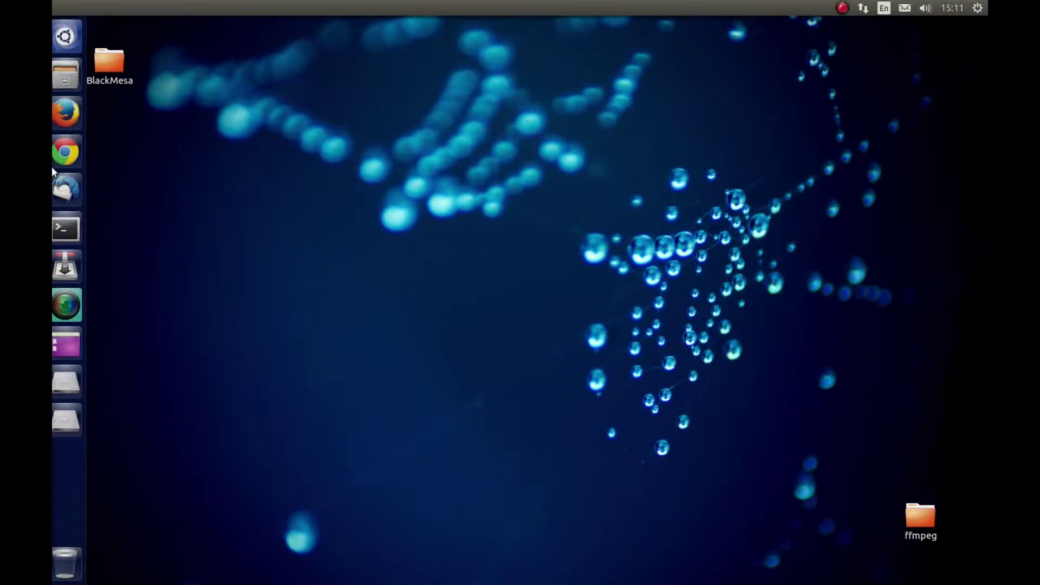
left_click(74, 38)
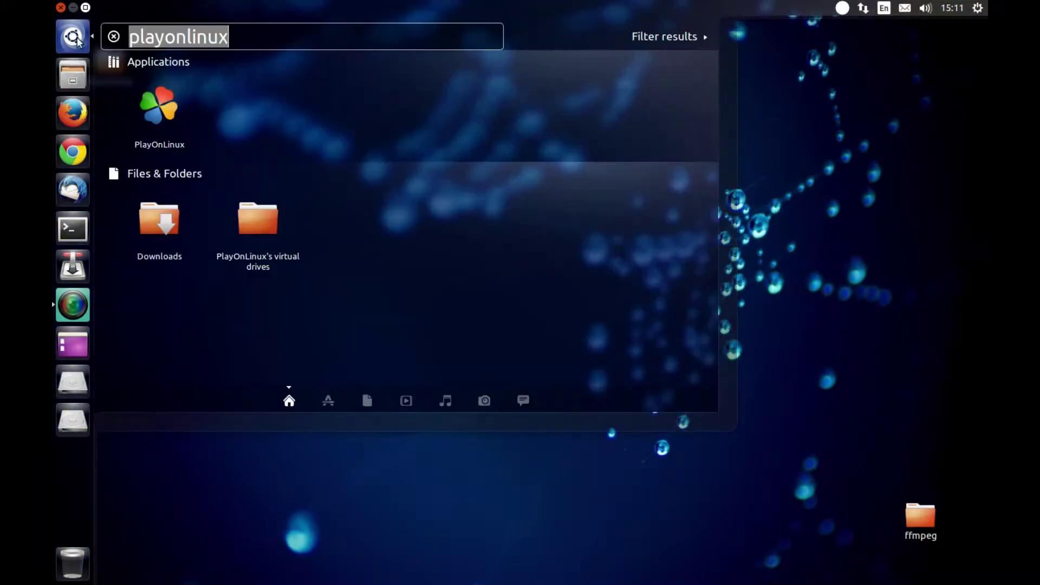
left_click(375, 200)
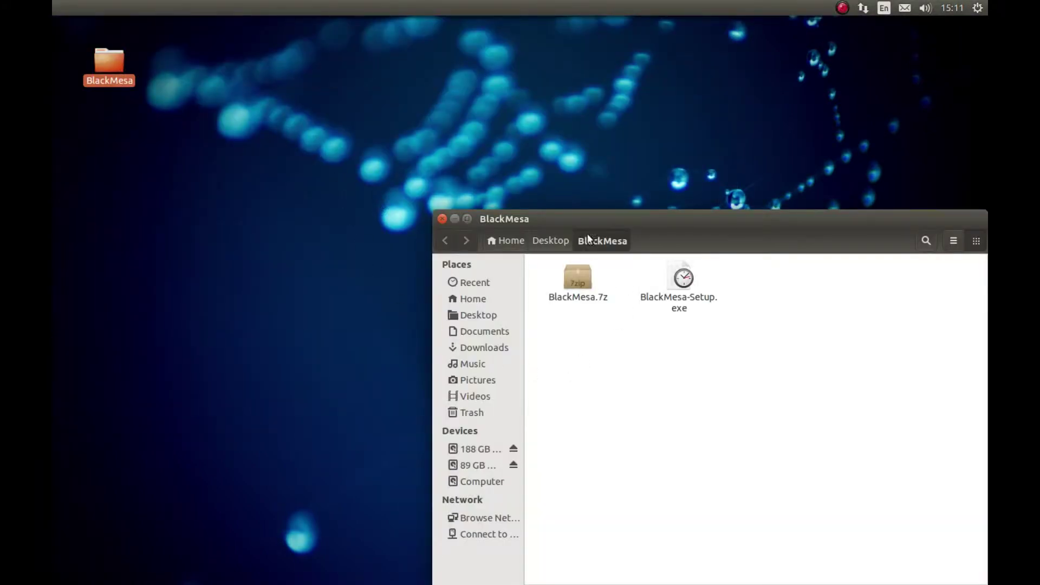
left_click_drag(588, 238, 299, 181)
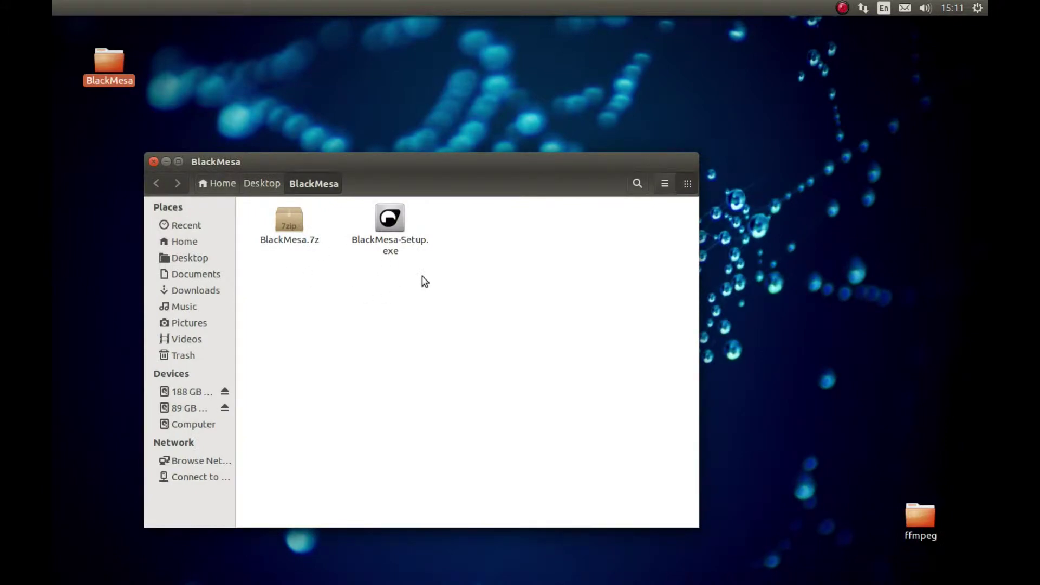
left_click(390, 222)
left_click(289, 222)
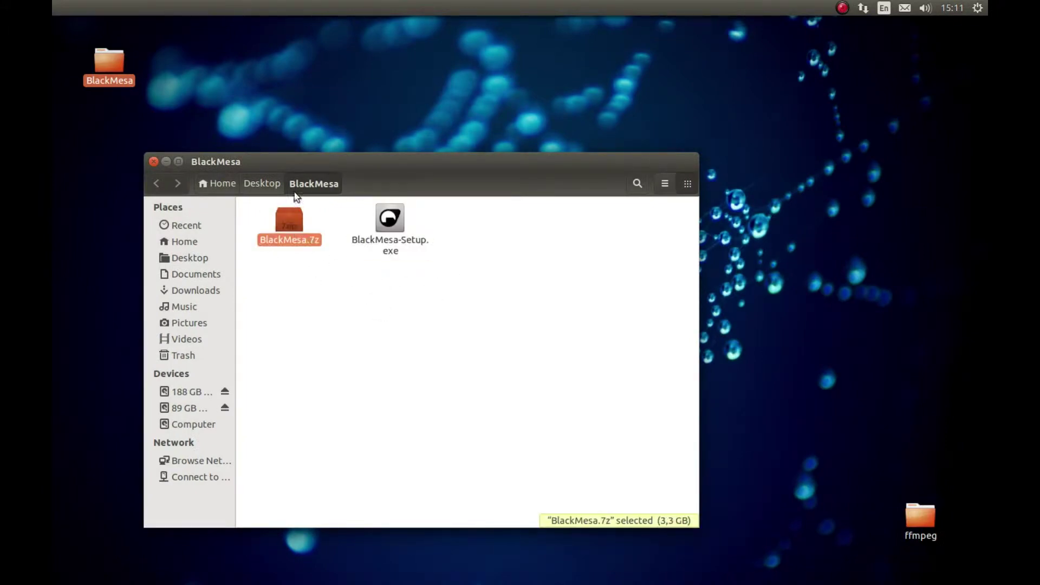
Step: Launch PlayOnLinux, minimise the folder window and reposition PlayOnLinux
left_click(171, 168)
left_click(166, 161)
left_click_drag(300, 205, 373, 115)
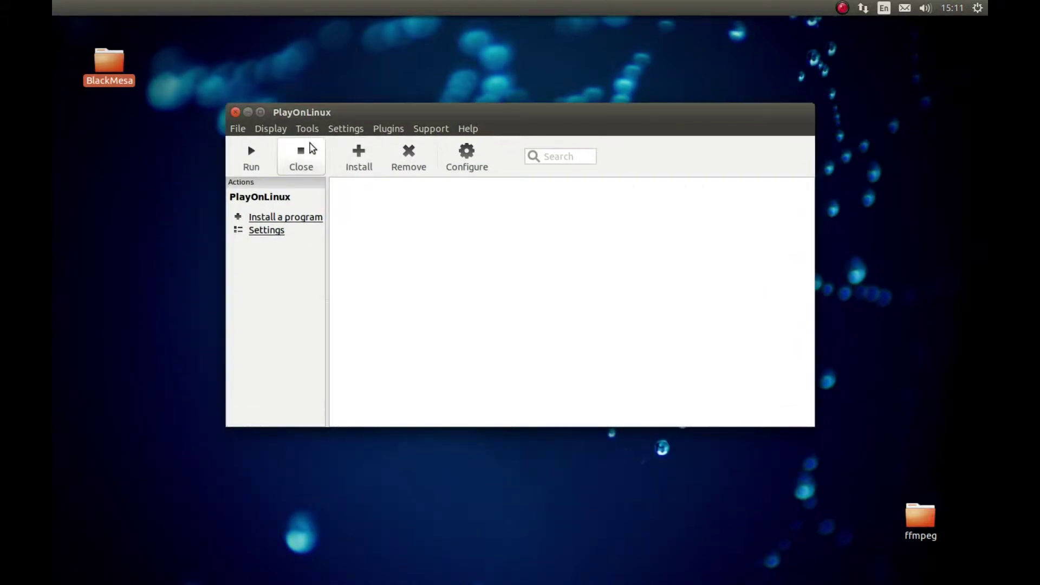
Step: Remove the existing Wine 1.7.38 in the Wine versions manager
left_click(307, 129)
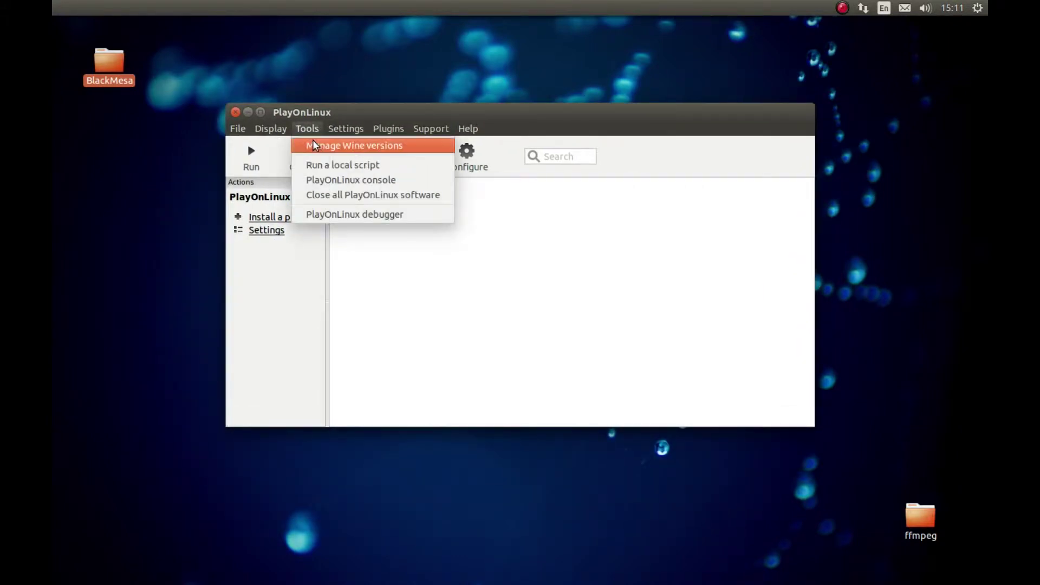
left_click(339, 146)
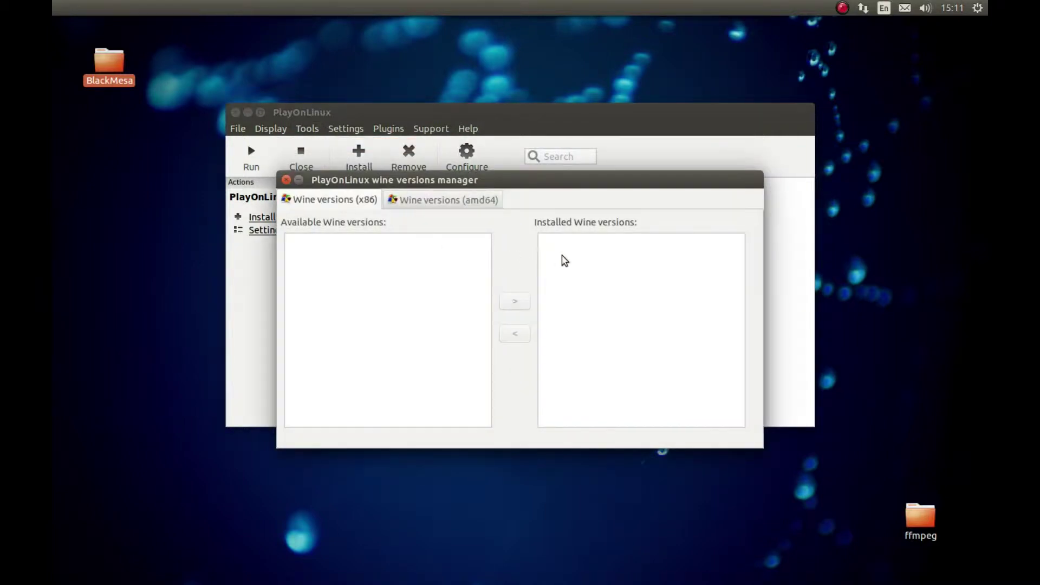
left_click(564, 248)
left_click(514, 333)
left_click(602, 333)
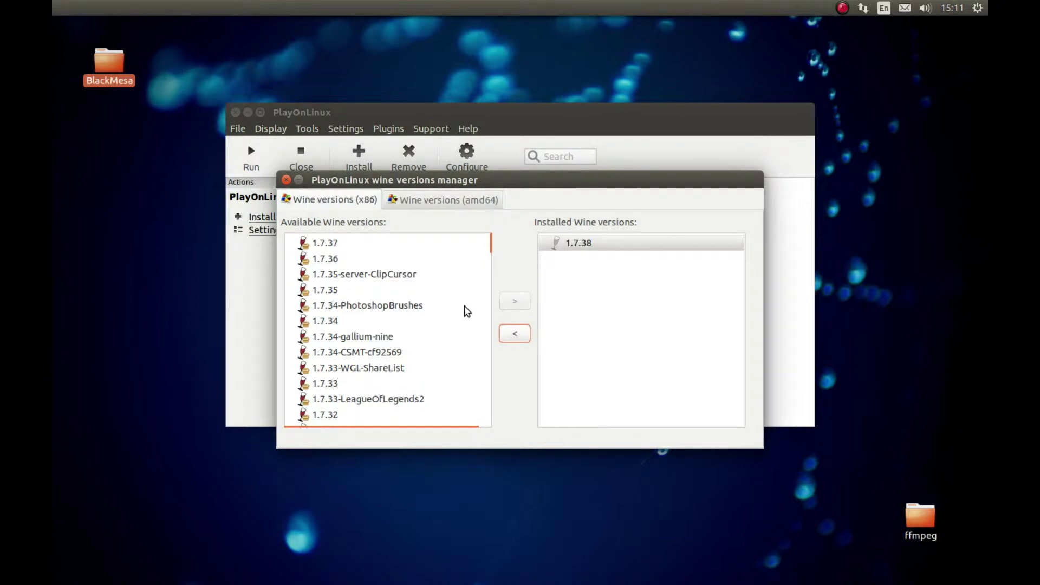
Step: Reinstall the x86 Wine 1.7.38 through the install wizard
left_click(323, 244)
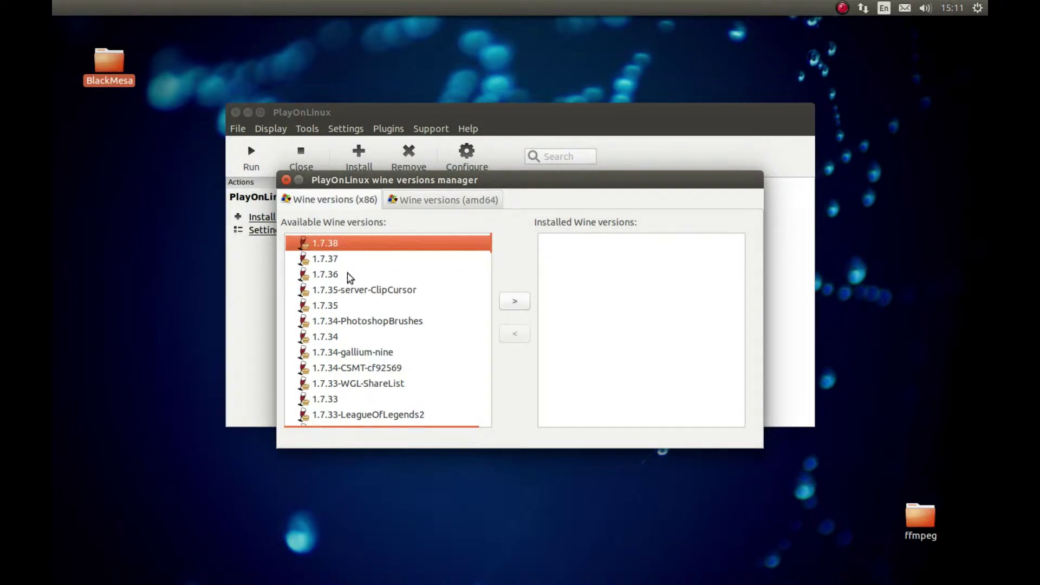
left_click(360, 202)
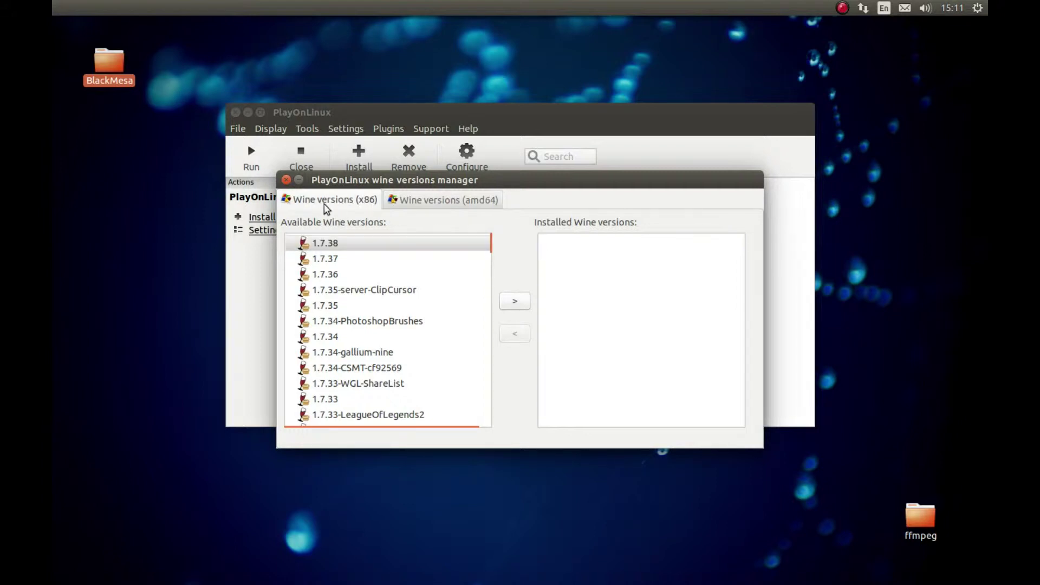
left_click(313, 247)
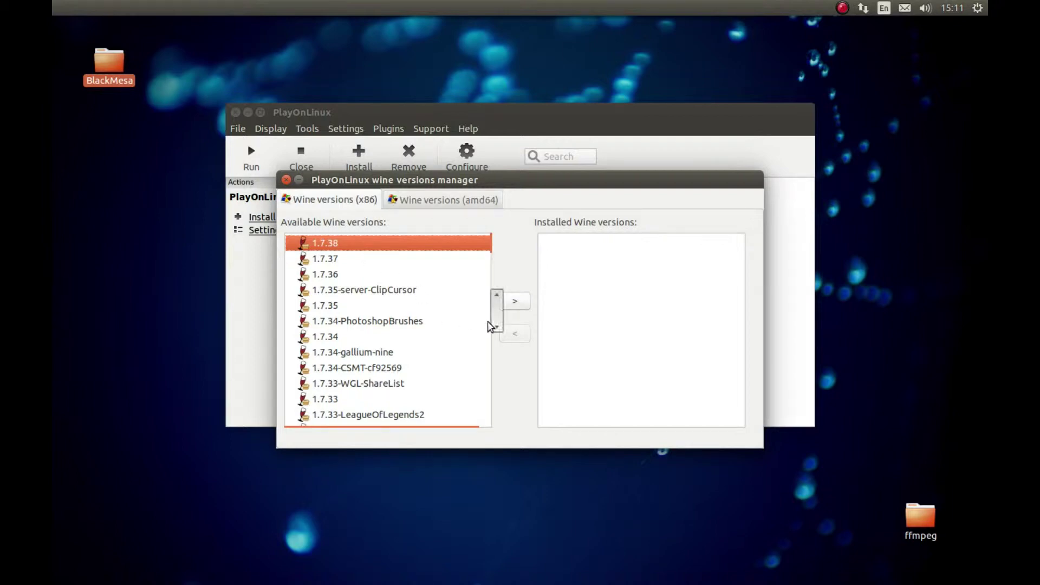
left_click(516, 305)
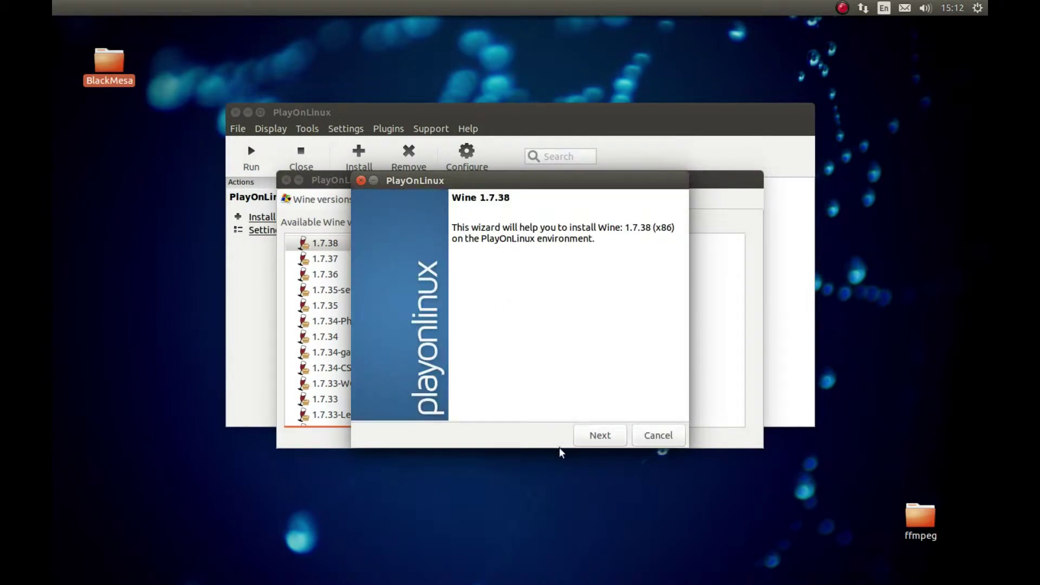
left_click(590, 439)
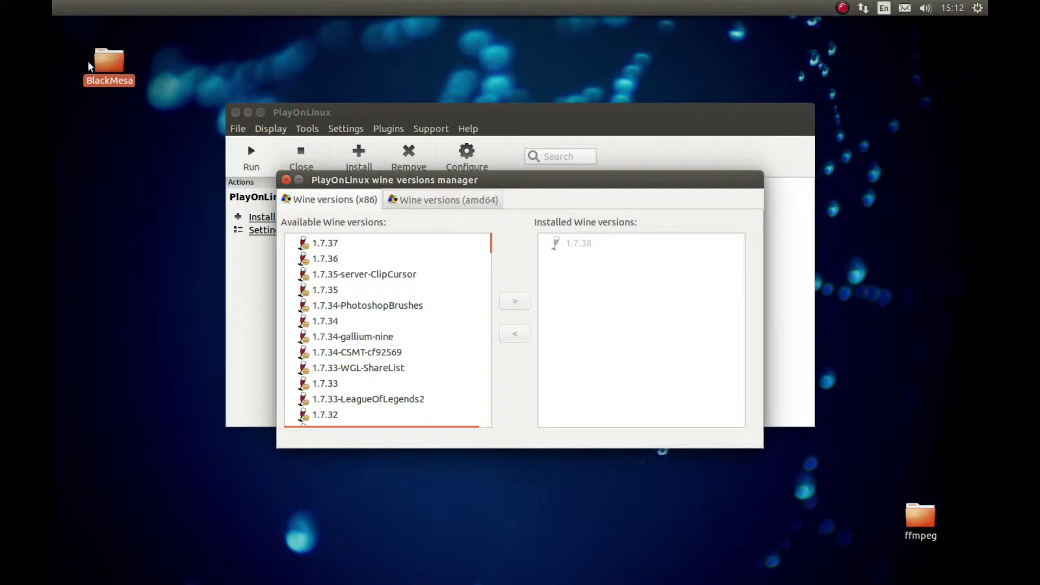
Step: Find Steam in the PlayOnLinux install catalogue and start its installer
left_click(286, 179)
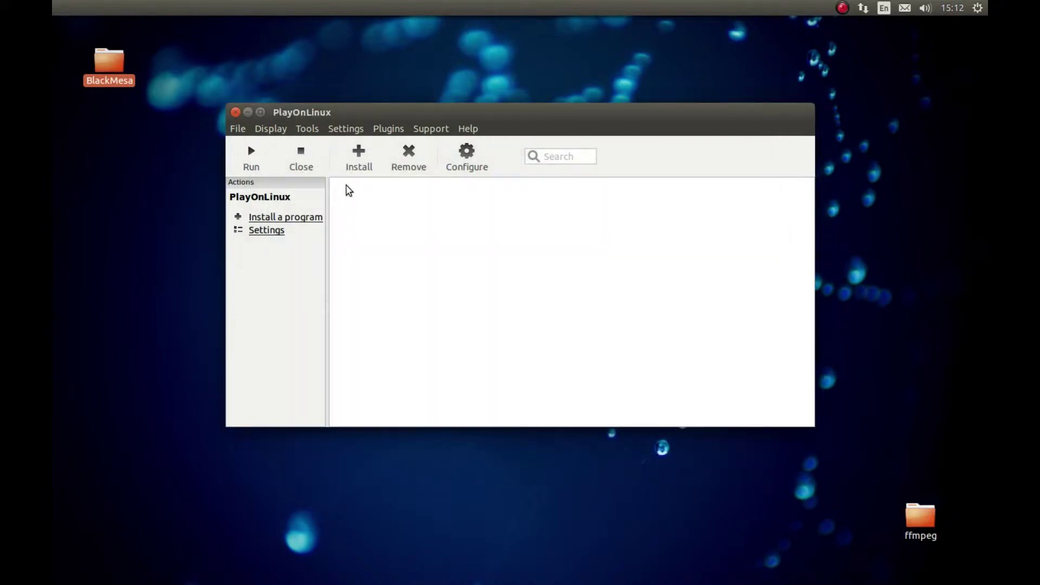
left_click(356, 161)
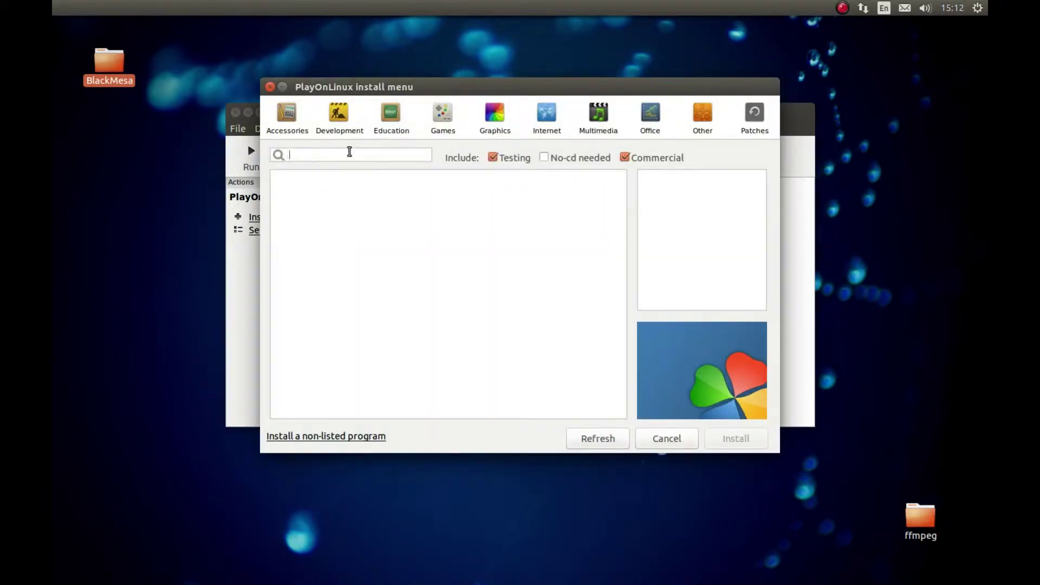
type("steam")
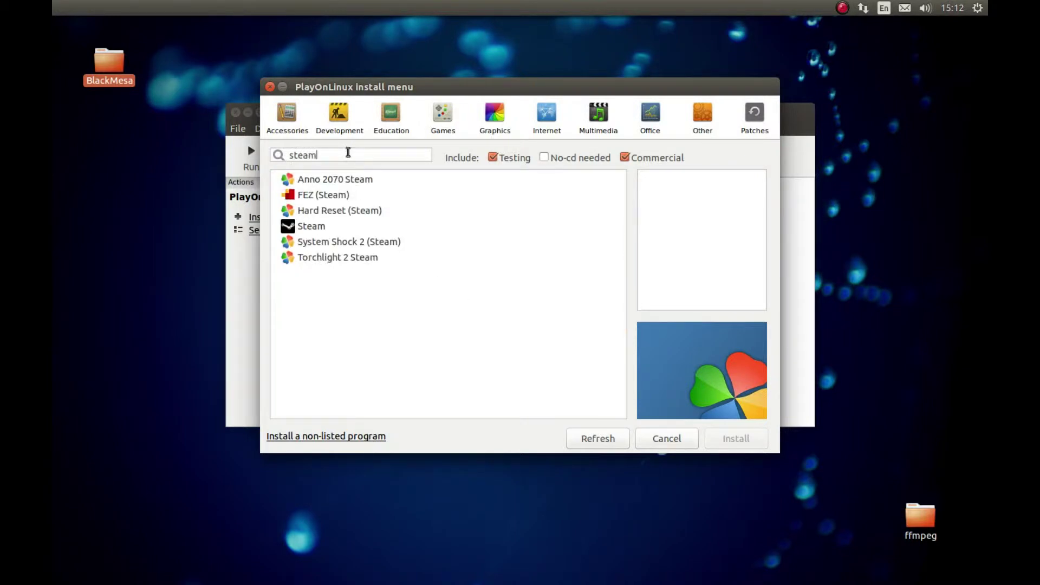
left_click(307, 226)
left_click(732, 437)
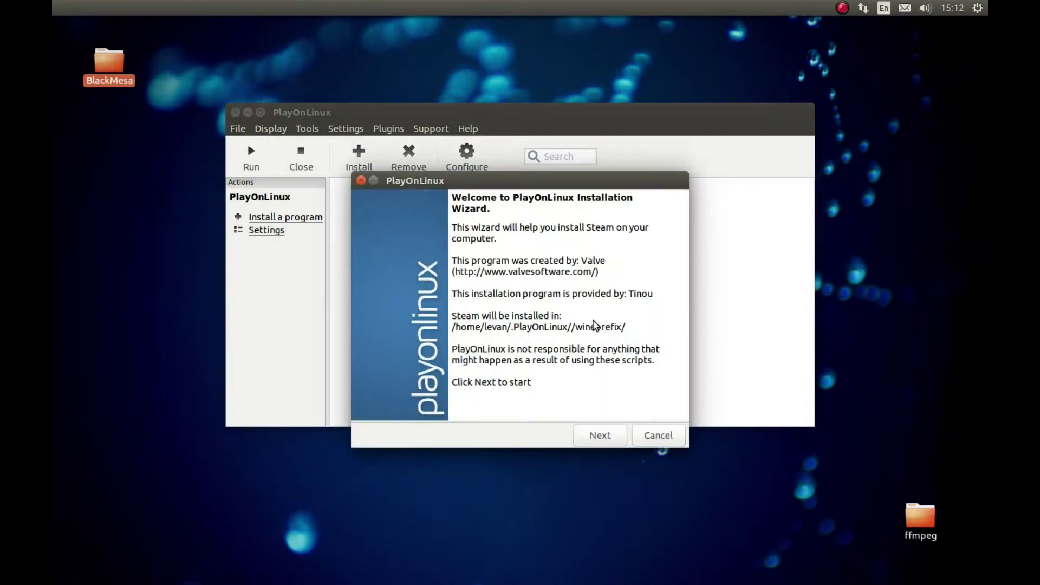
Step: Go through the Steam Setup welcome page and accept the license agreement
left_click(609, 434)
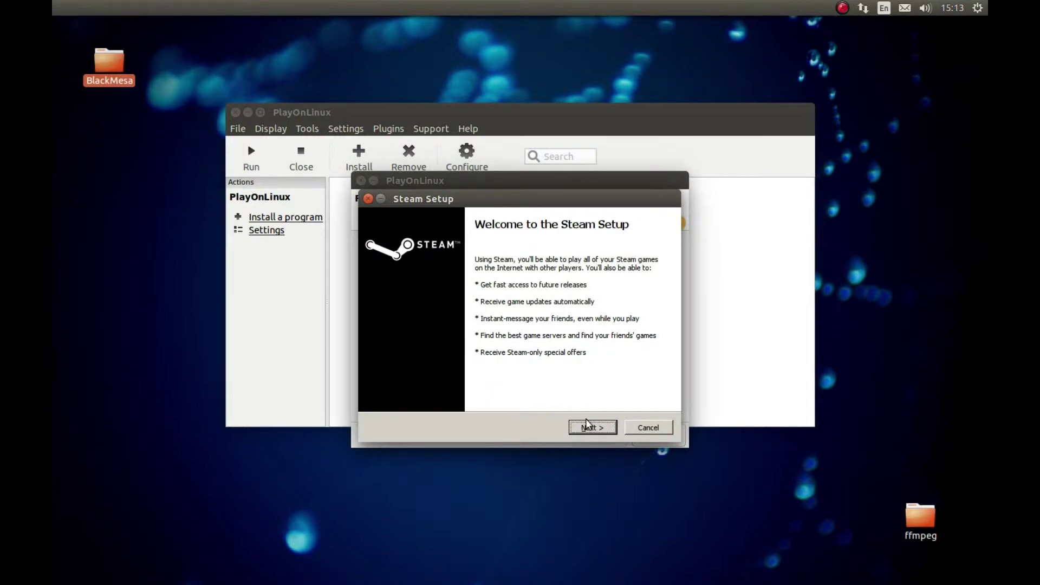
left_click(589, 426)
left_click(431, 398)
scroll(628, 325, "down", 5)
scroll(628, 325, "down", 6)
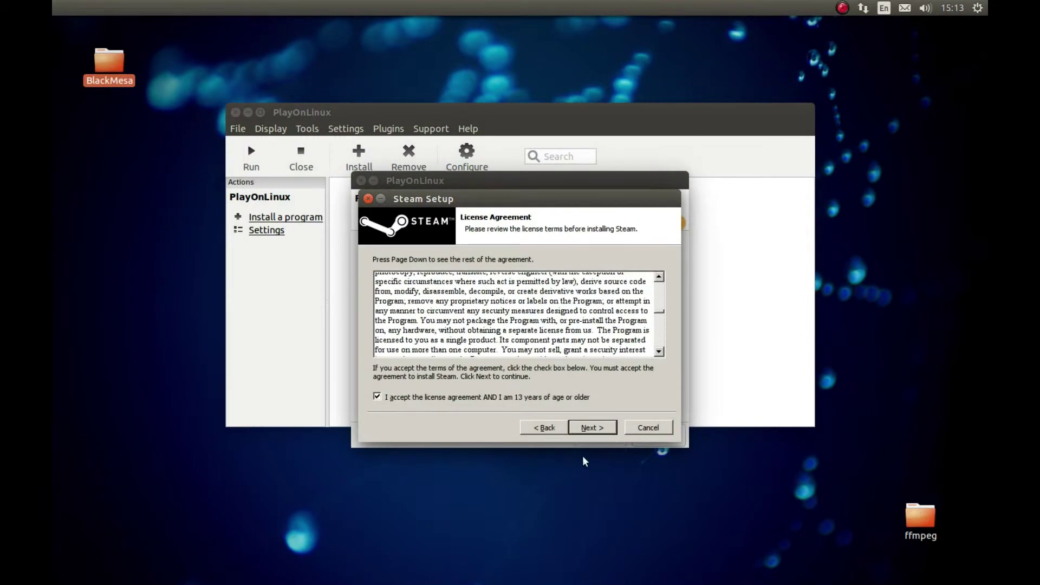
left_click(590, 428)
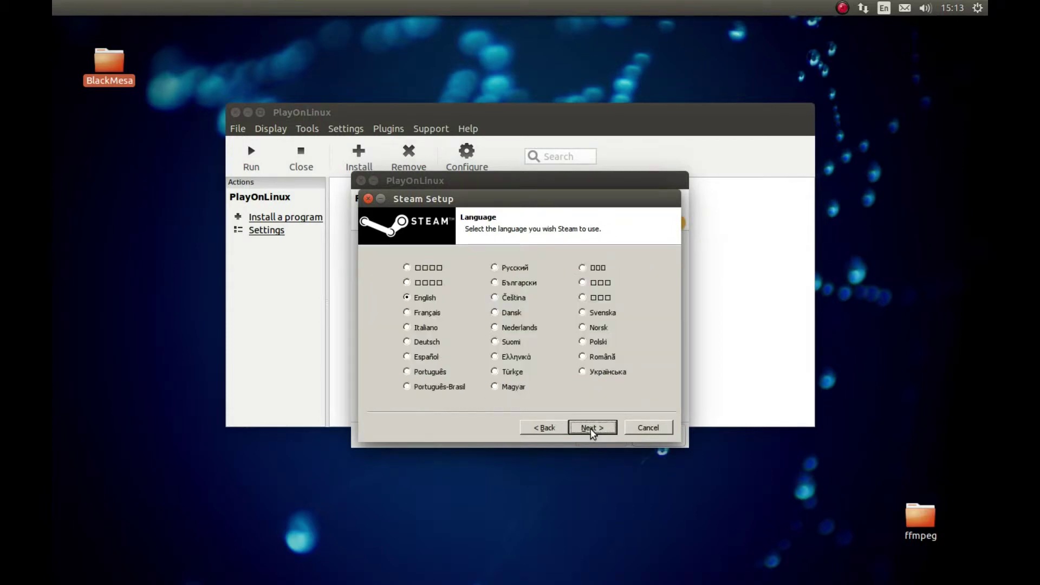
Step: Install Steam in English to the default folder, without running Steam afterwards
left_click(419, 298)
left_click(592, 428)
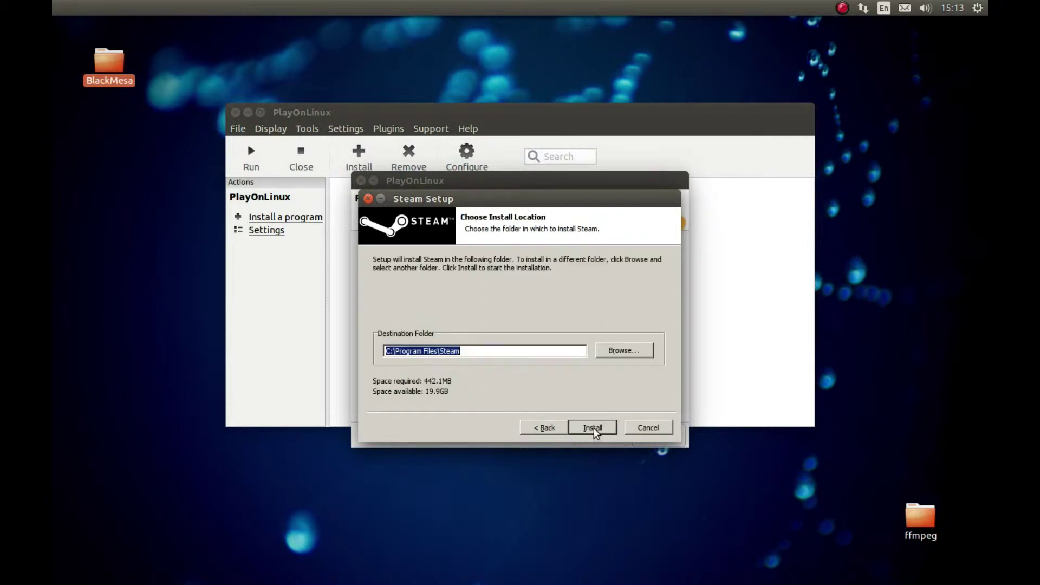
left_click(592, 427)
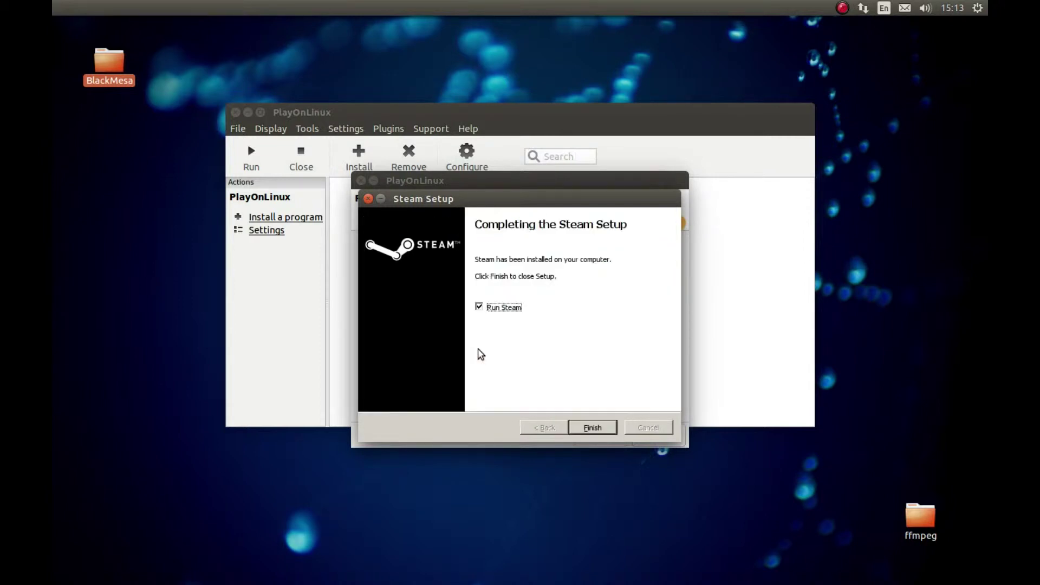
left_click(479, 308)
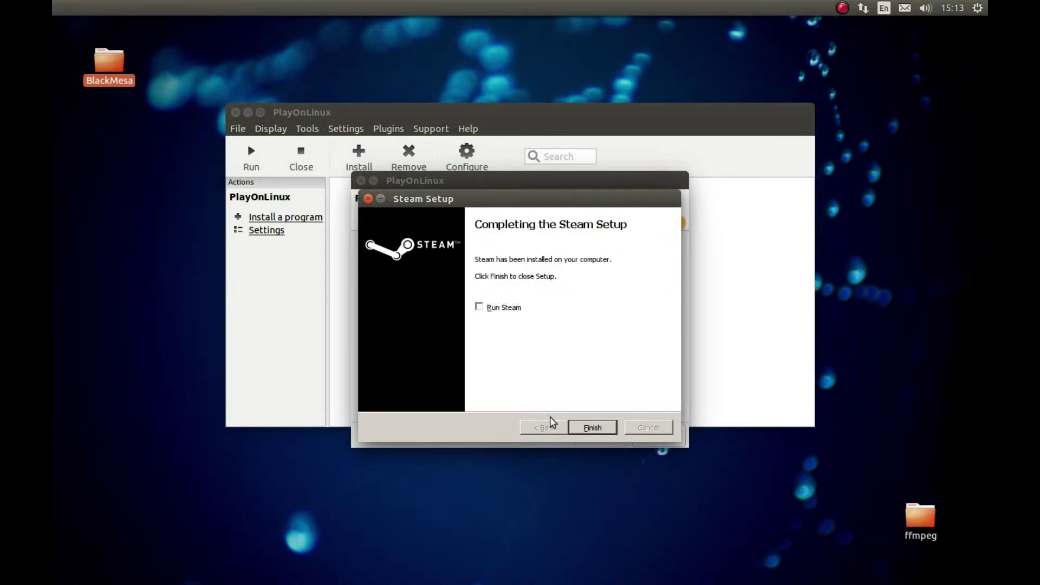
left_click(592, 427)
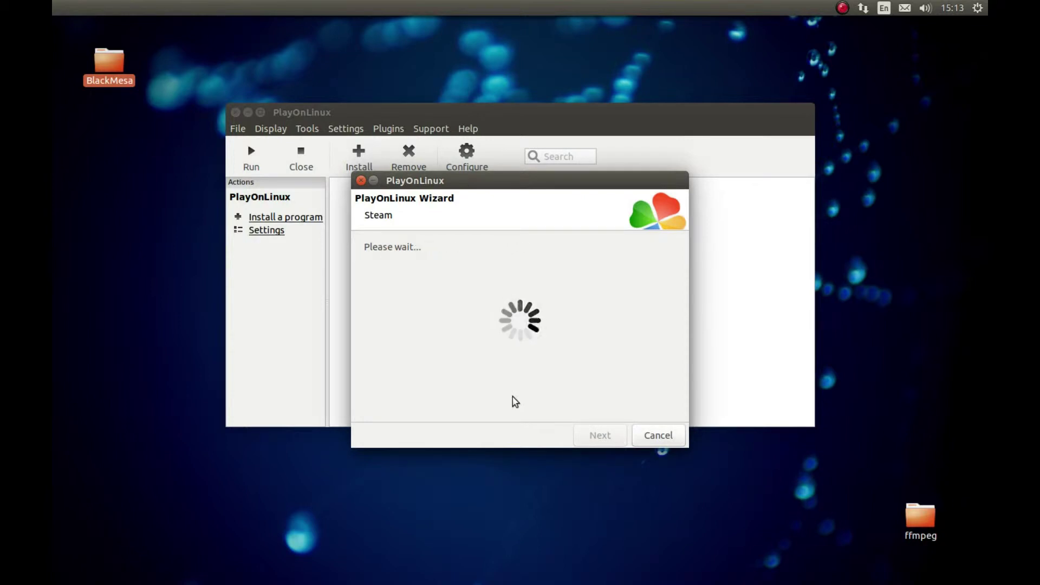
Step: Switch the Steam drive's Wine version from 1.7.33 to 1.7.38, confirming the warning
left_click(596, 443)
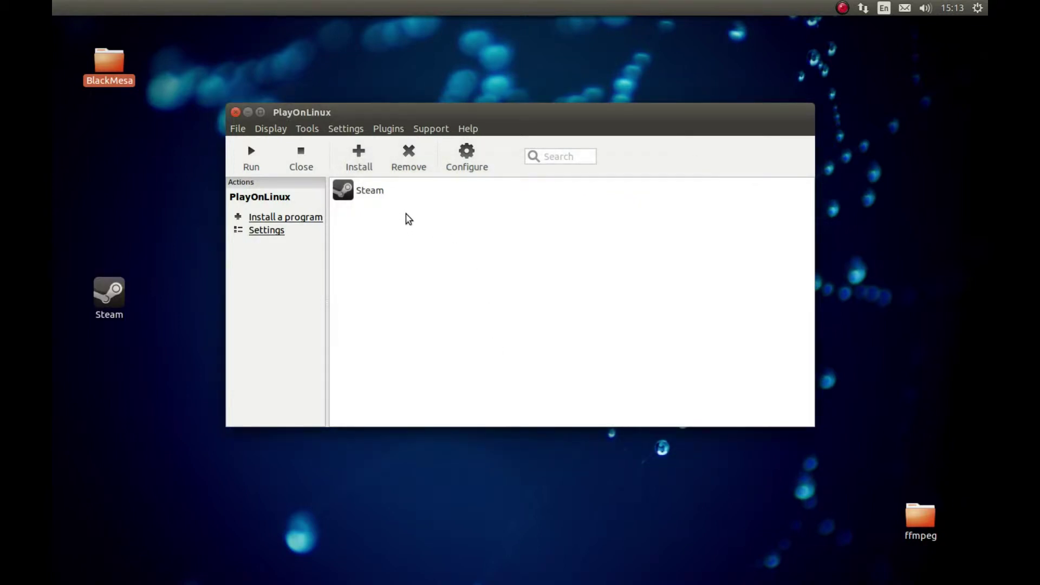
left_click(365, 193)
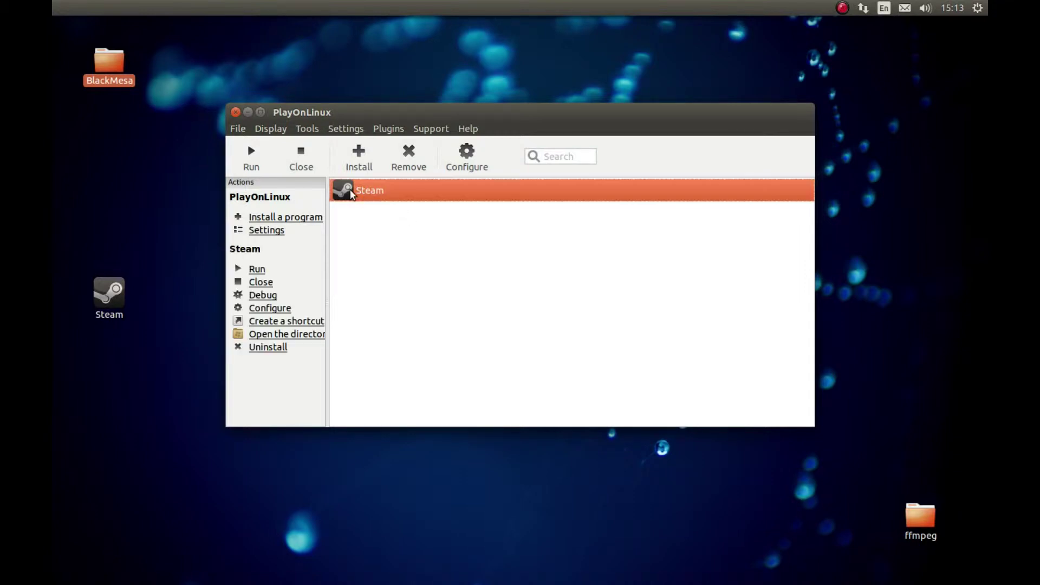
left_click(494, 165)
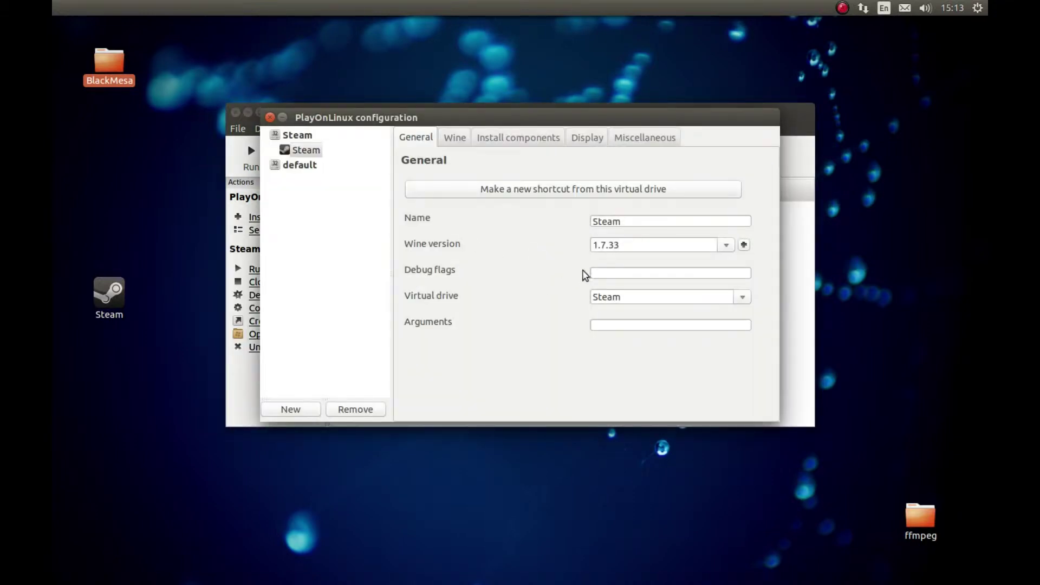
left_click(298, 135)
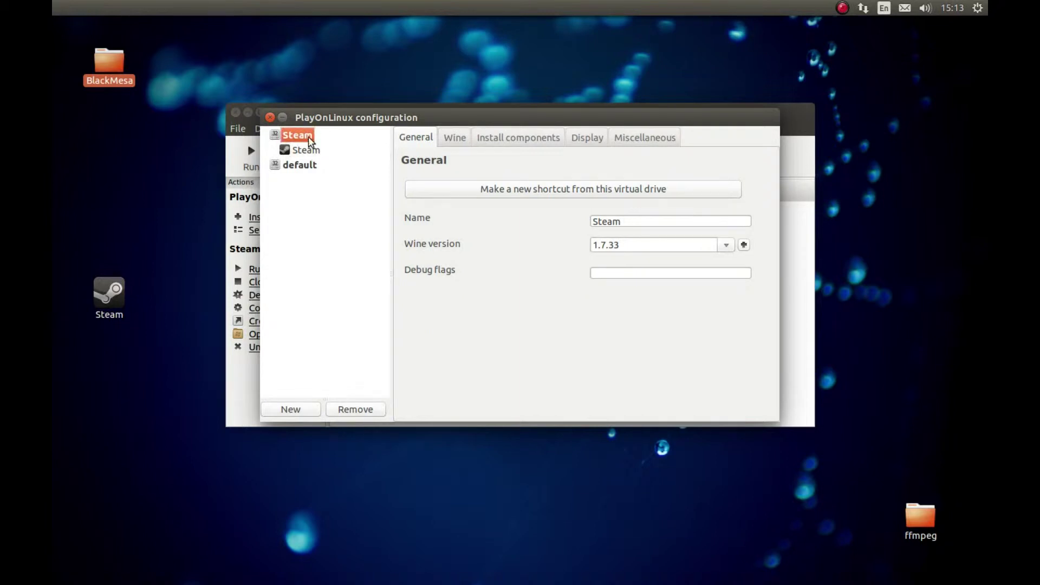
left_click(724, 247)
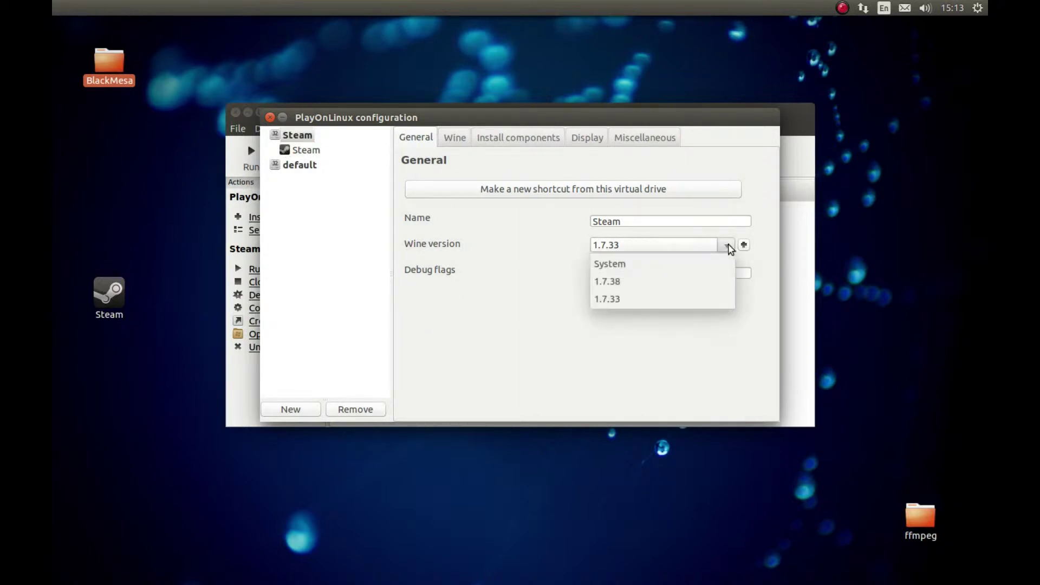
left_click(610, 281)
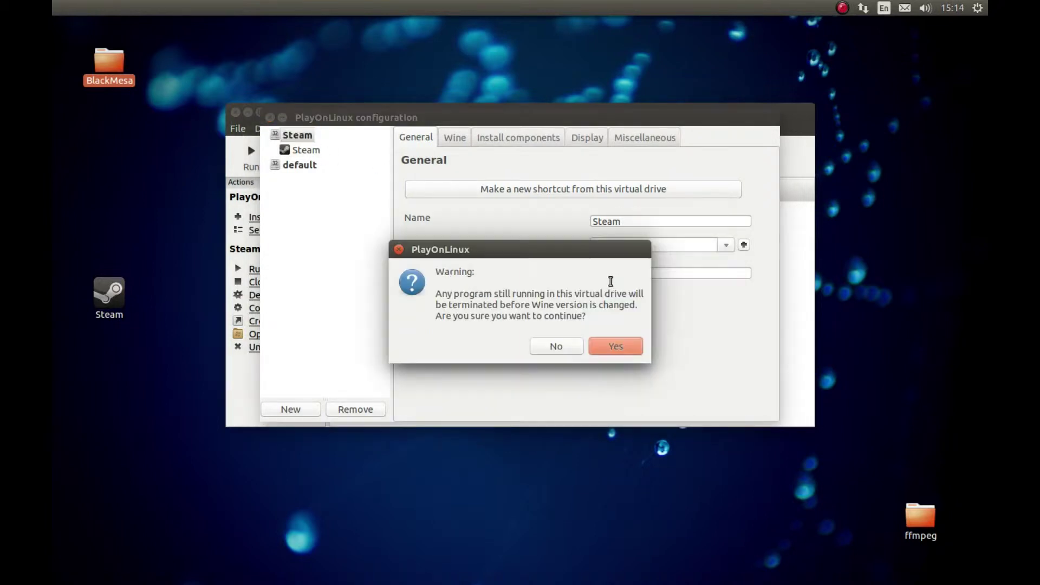
left_click(613, 346)
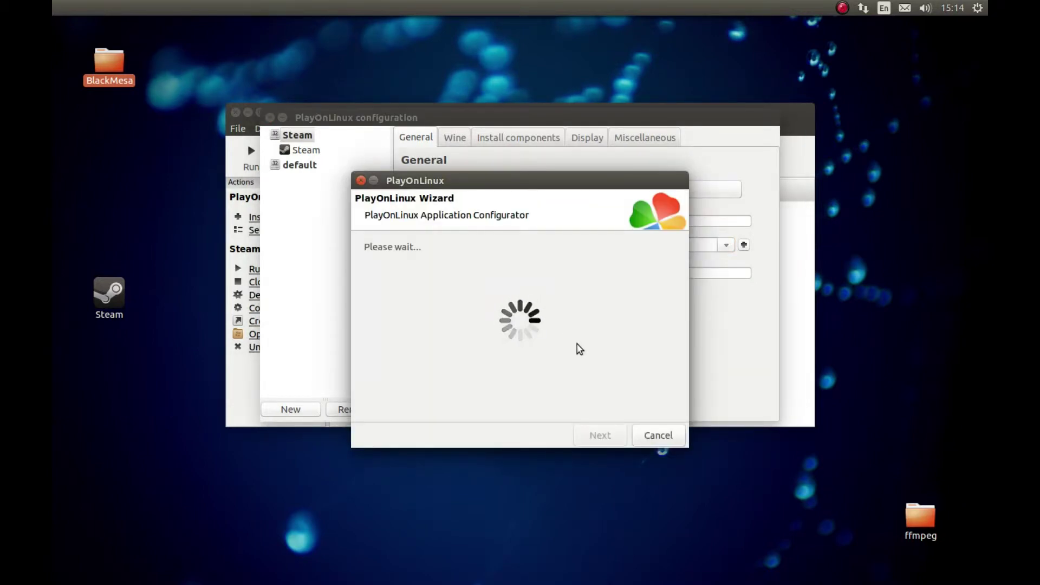
Step: Enable a 1280 x 720 virtual desktop and full-screen mouse capture in Wine configuration
left_click(459, 142)
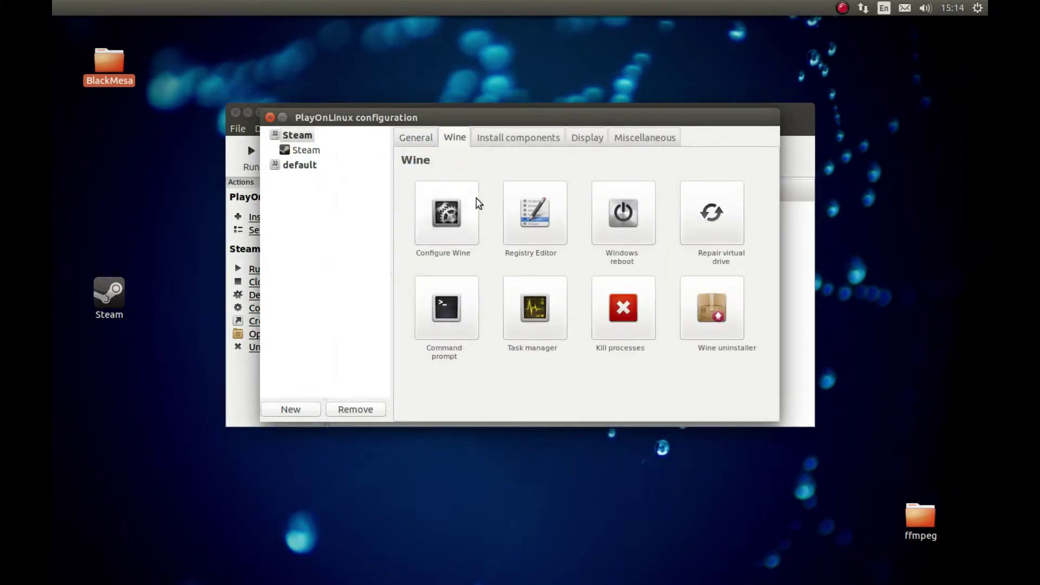
left_click(447, 214)
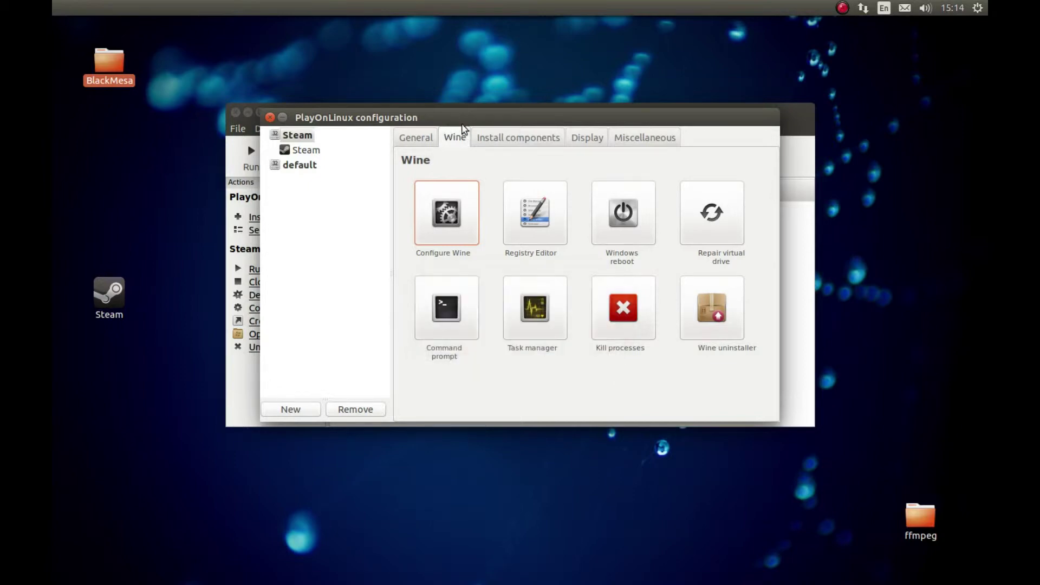
left_click(182, 73)
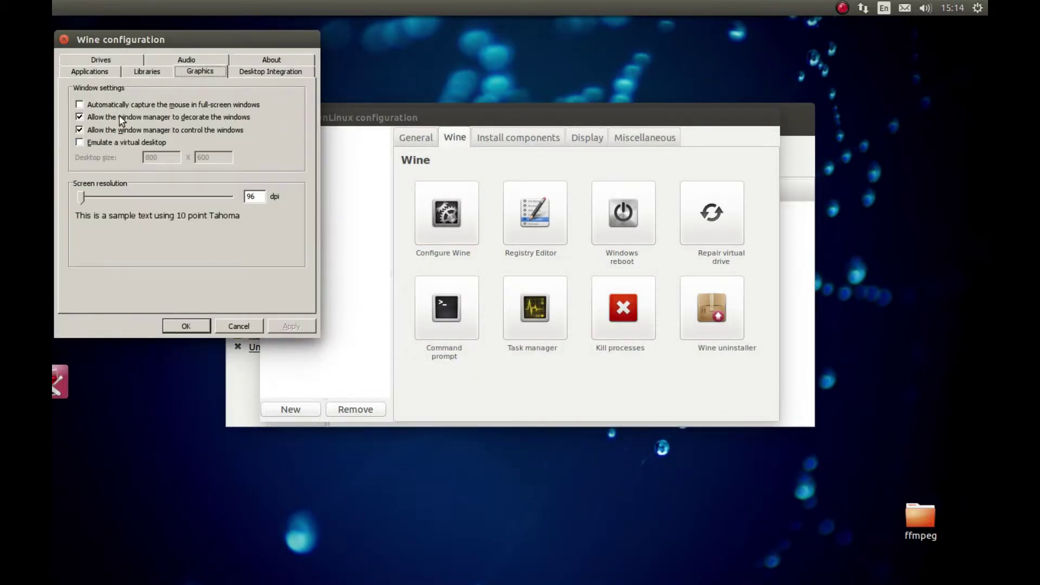
left_click(81, 142)
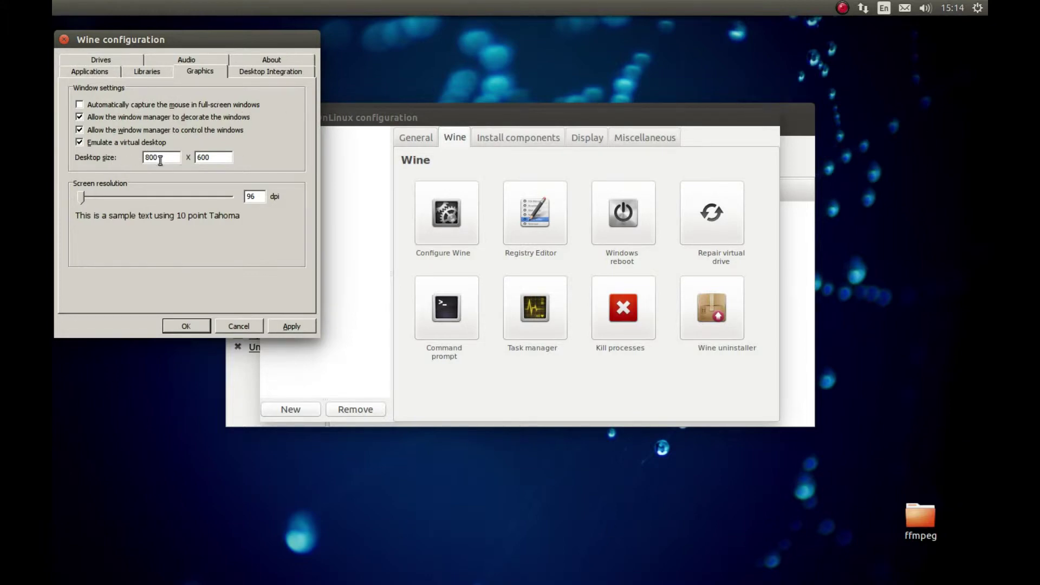
left_click_drag(178, 158, 54, 168)
type("1280")
key("Tab")
type("720")
left_click(208, 105)
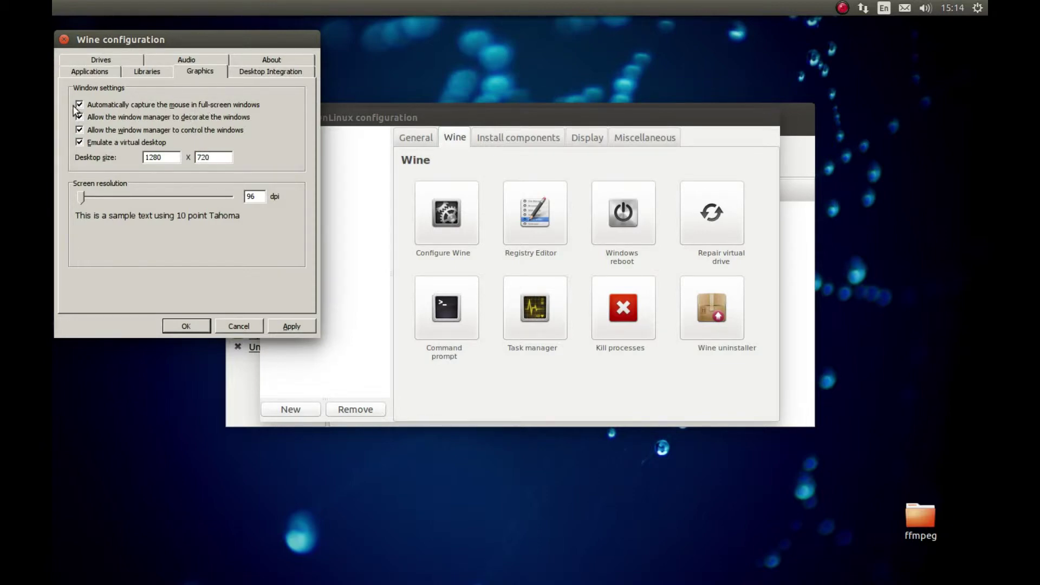
left_click(288, 327)
left_click(242, 328)
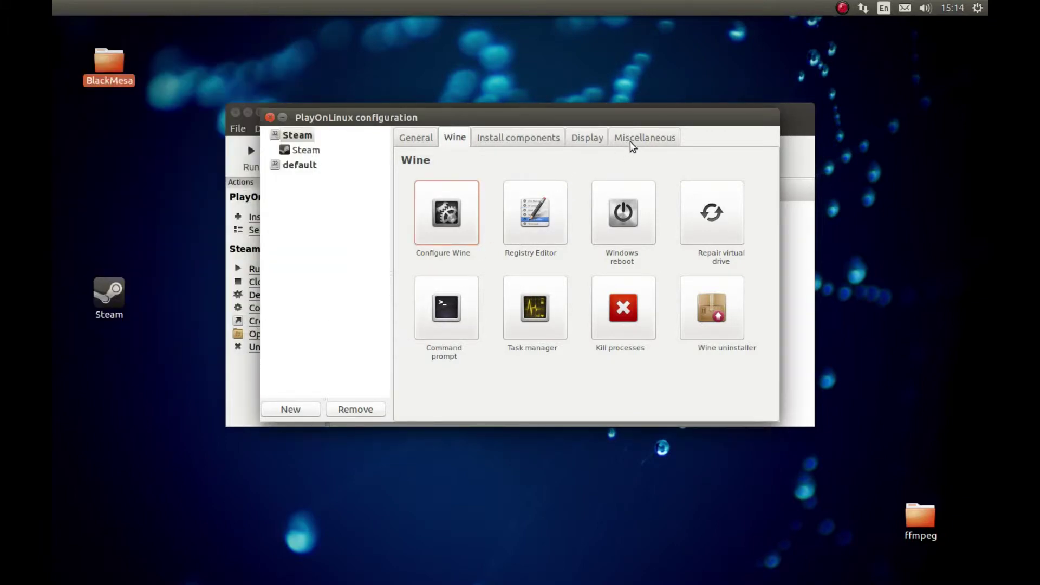
Step: Run Desktop/BlackMesa/BlackMesa-Setup.exe inside the Steam virtual drive
left_click(644, 142)
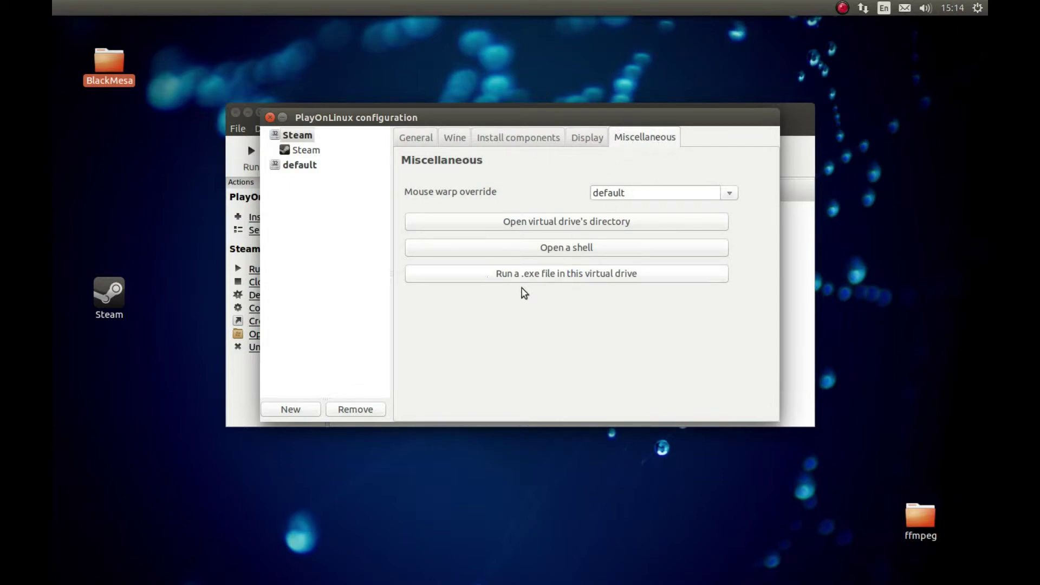
left_click(607, 273)
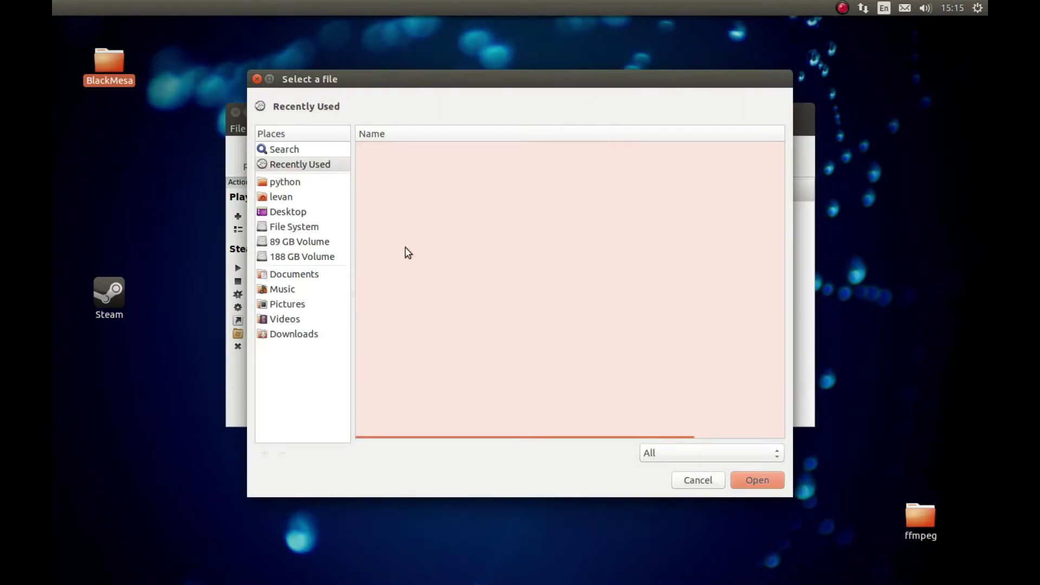
left_click(288, 213)
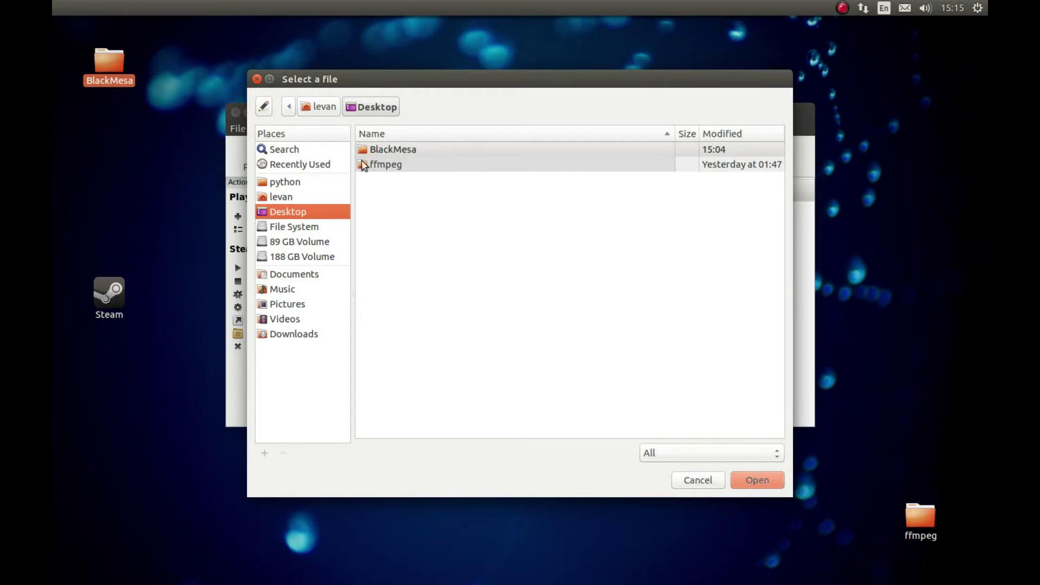
double_click(383, 151)
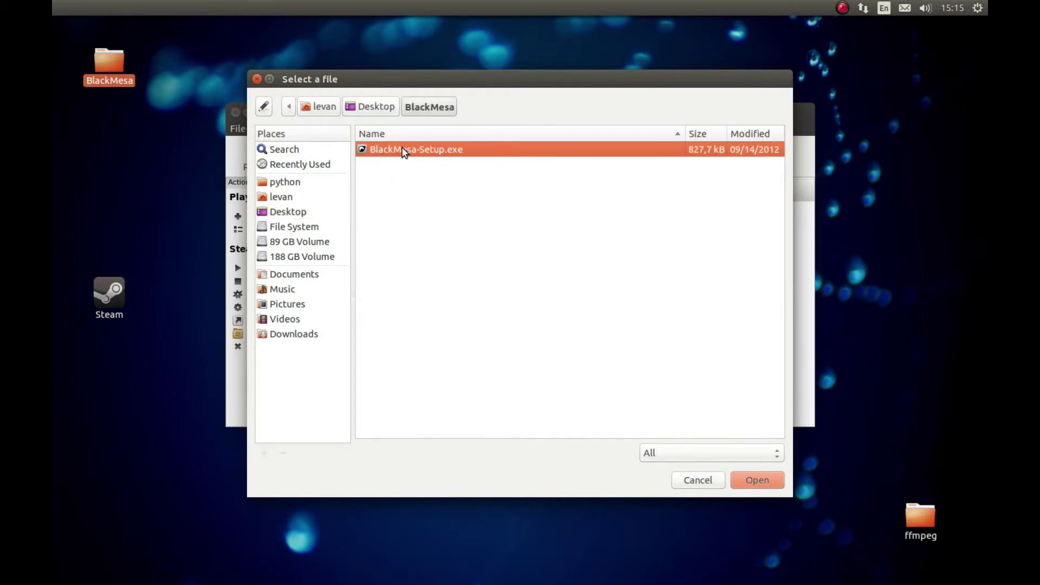
double_click(420, 153)
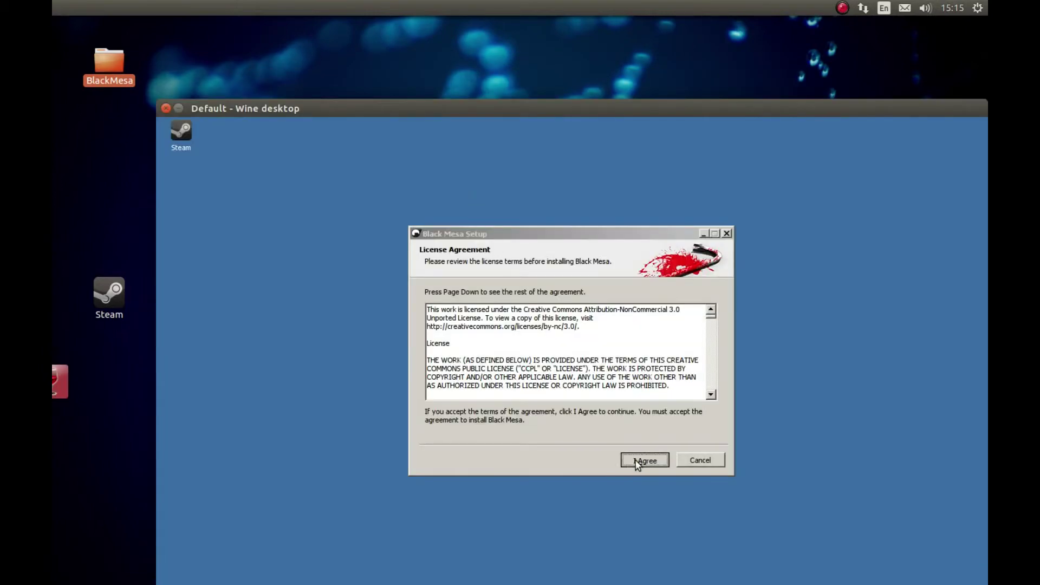
Step: Accept the license, install Black Mesa to the default location, and finish without launching it
left_click(637, 464)
left_click(642, 463)
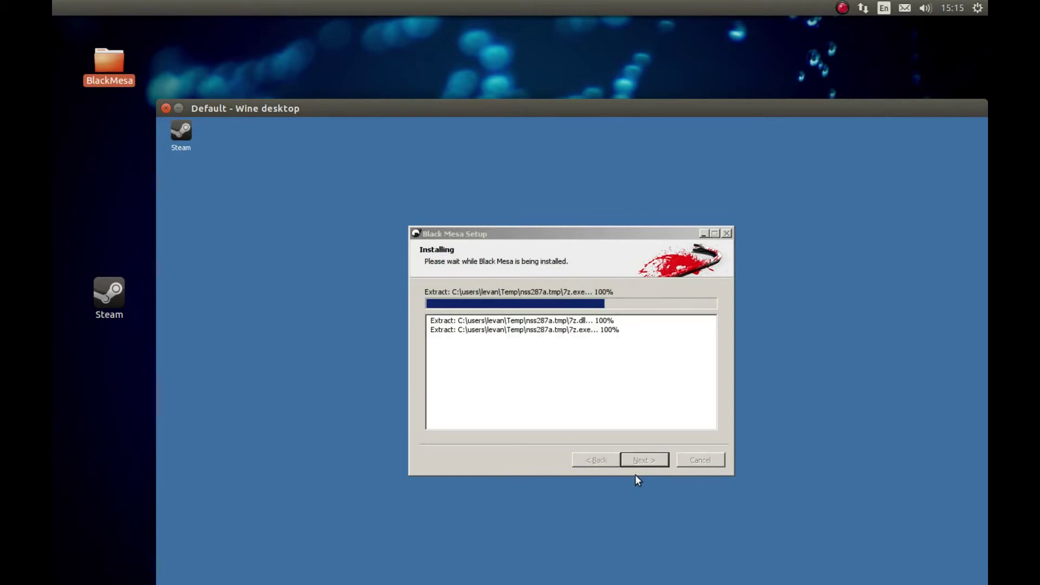
left_click_drag(545, 110, 476, 63)
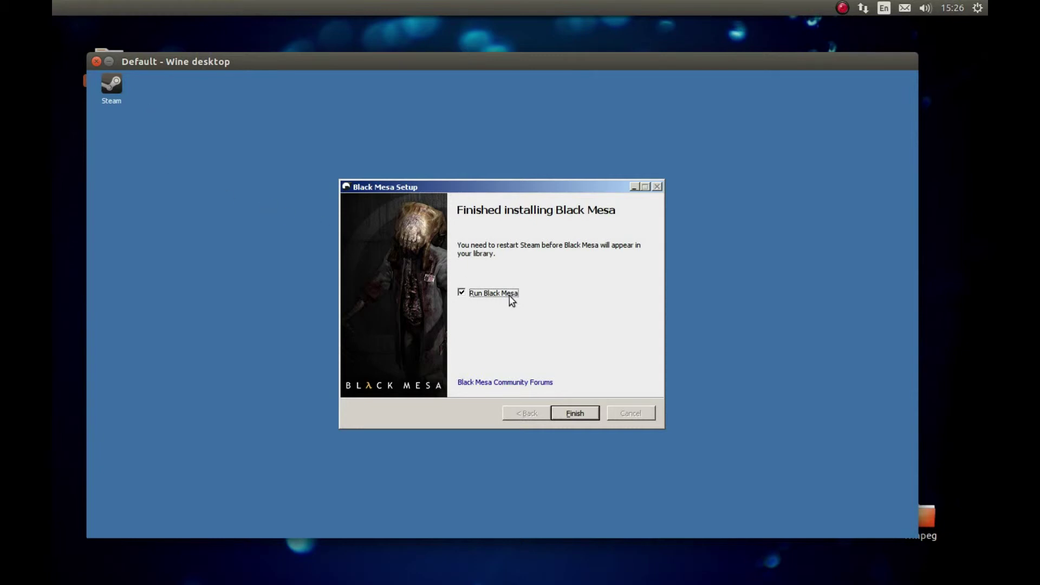
left_click(490, 294)
left_click(573, 414)
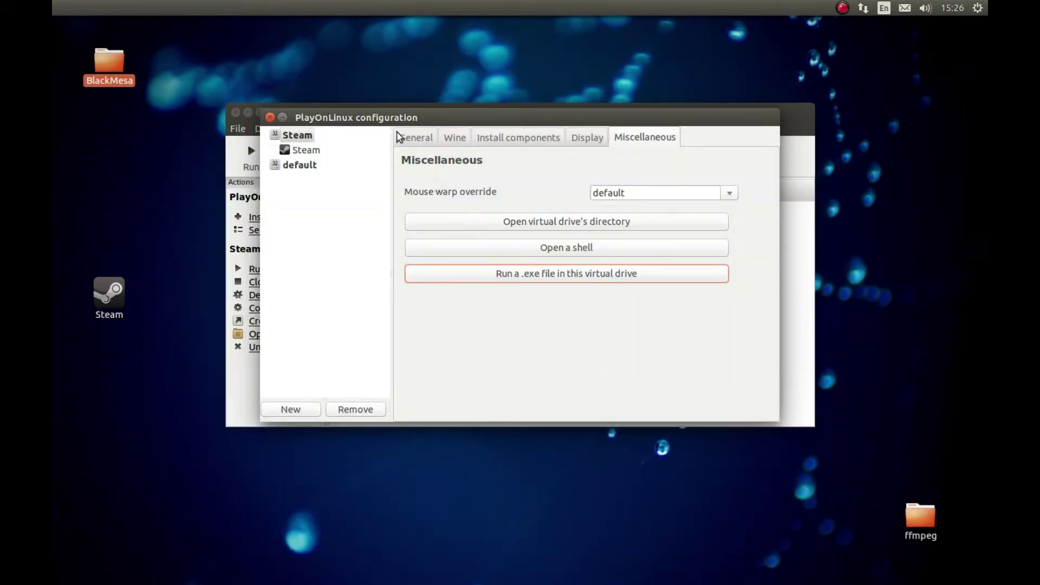
Step: Move the configuration window aside, run Steam from PlayOnLinux, and sign in with an existing account
left_click_drag(397, 128, 444, 269)
left_click(389, 196)
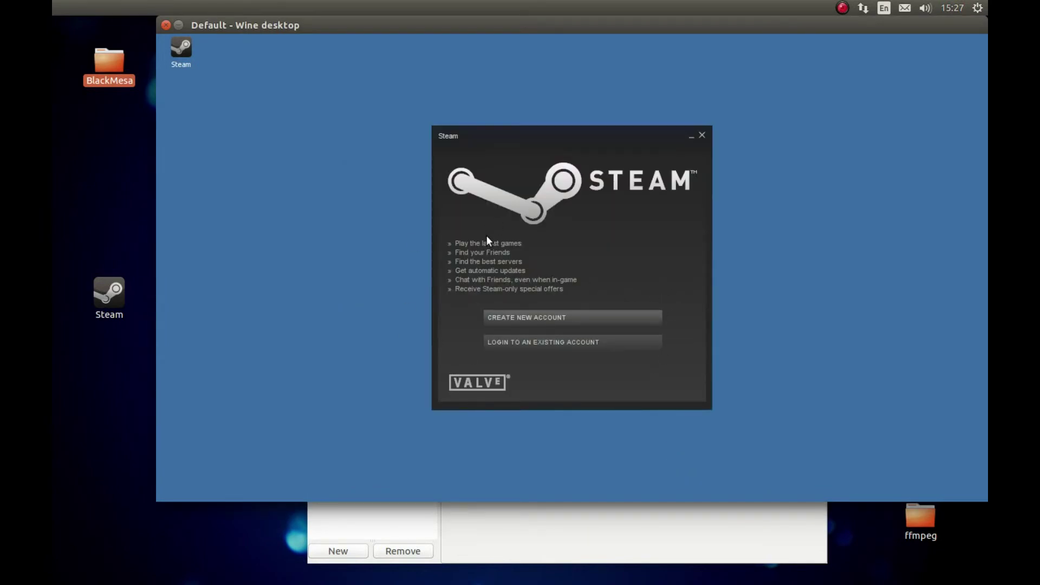
left_click(552, 342)
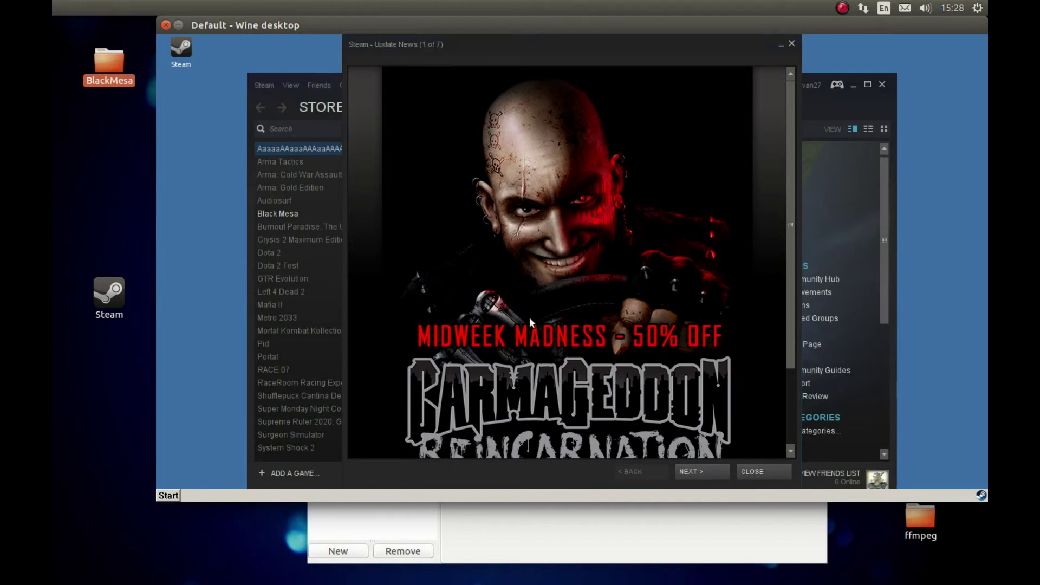
Step: Dismiss Update News and launch Black Mesa from its library page
left_click(755, 472)
left_click(279, 213)
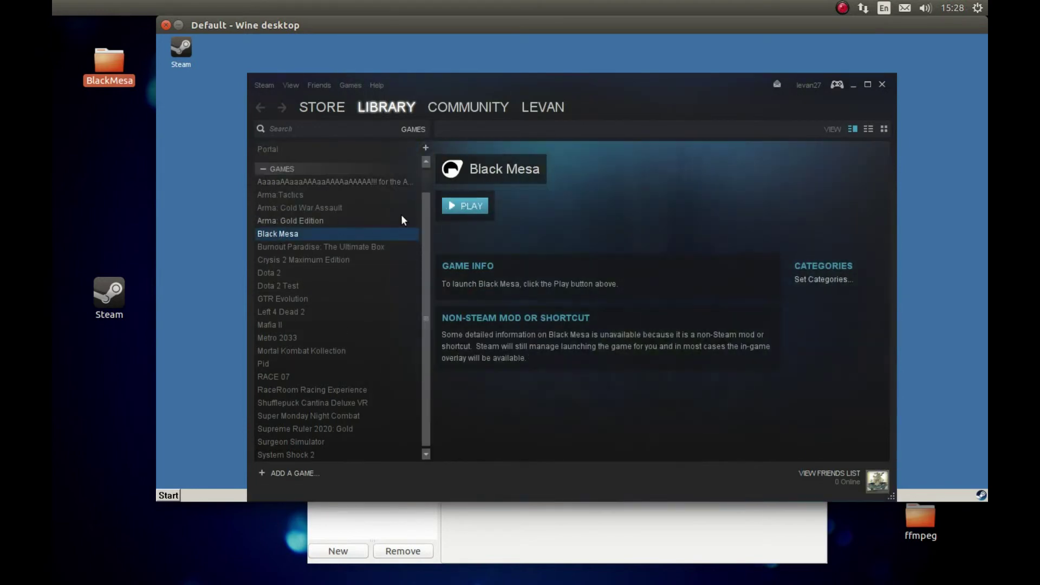
left_click(469, 204)
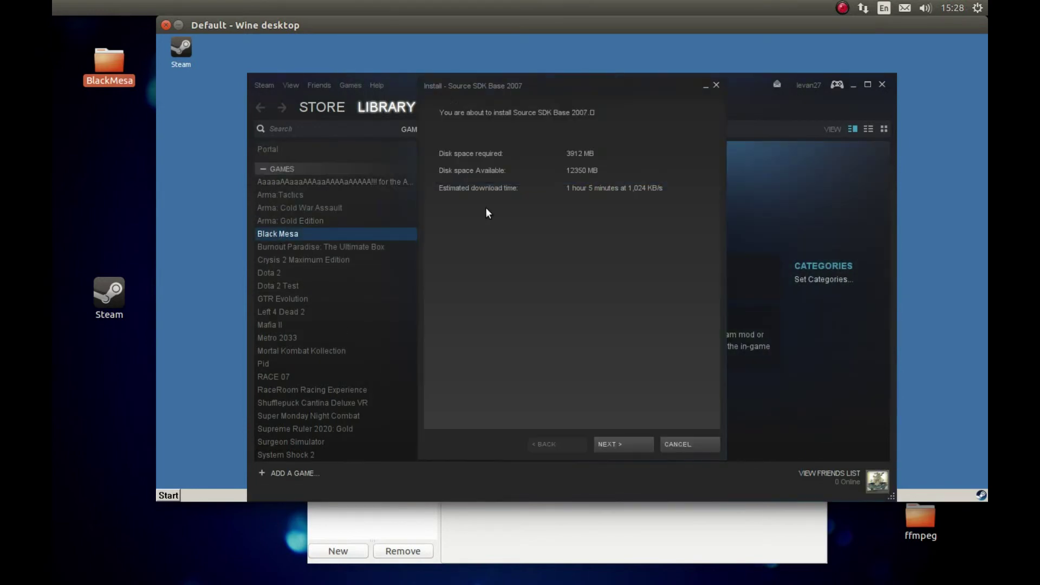
Step: Install Source SDK Base 2007 through the wizard and check its progress in Downloads
left_click(623, 442)
left_click(623, 445)
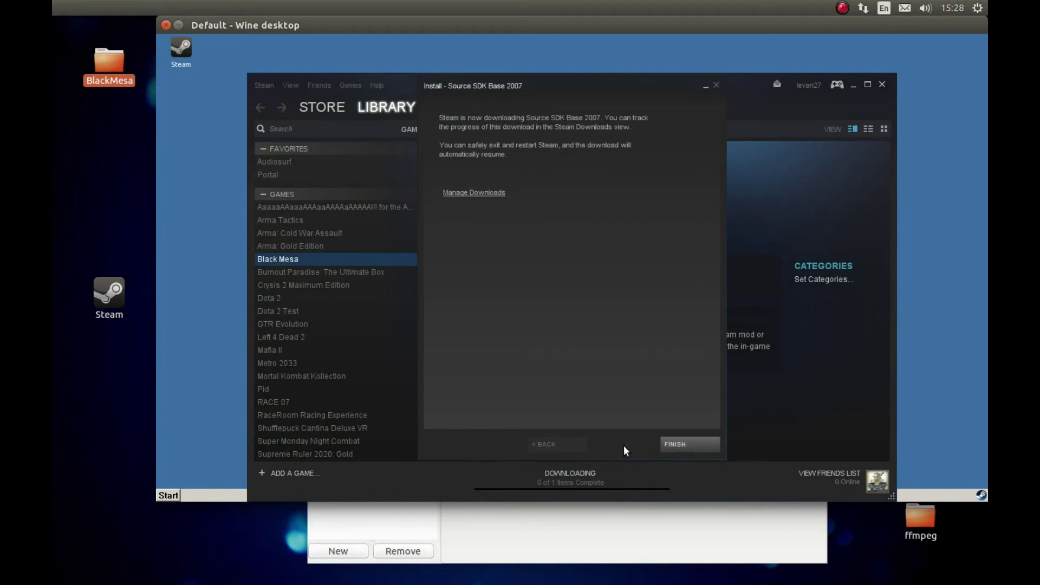
left_click(665, 445)
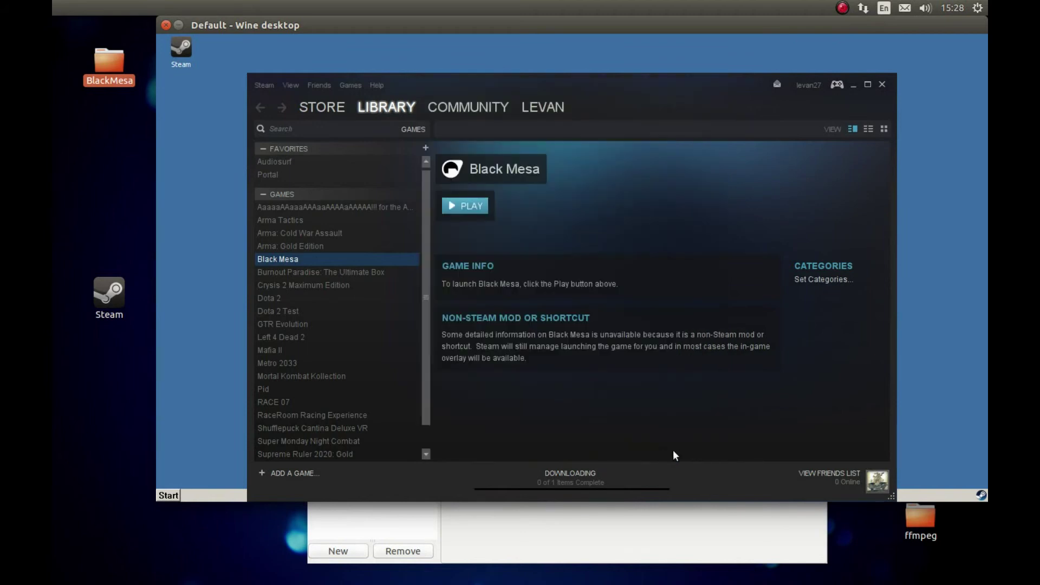
left_click(570, 475)
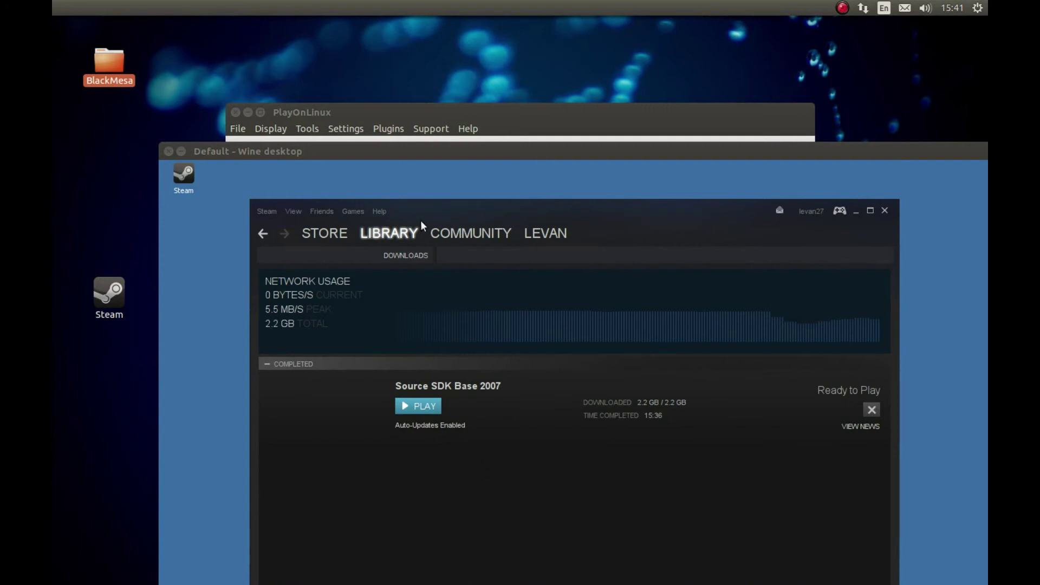
Step: Move the Steam and Wine desktop windows up-left and open the Library's Games list
left_click_drag(416, 216, 404, 178)
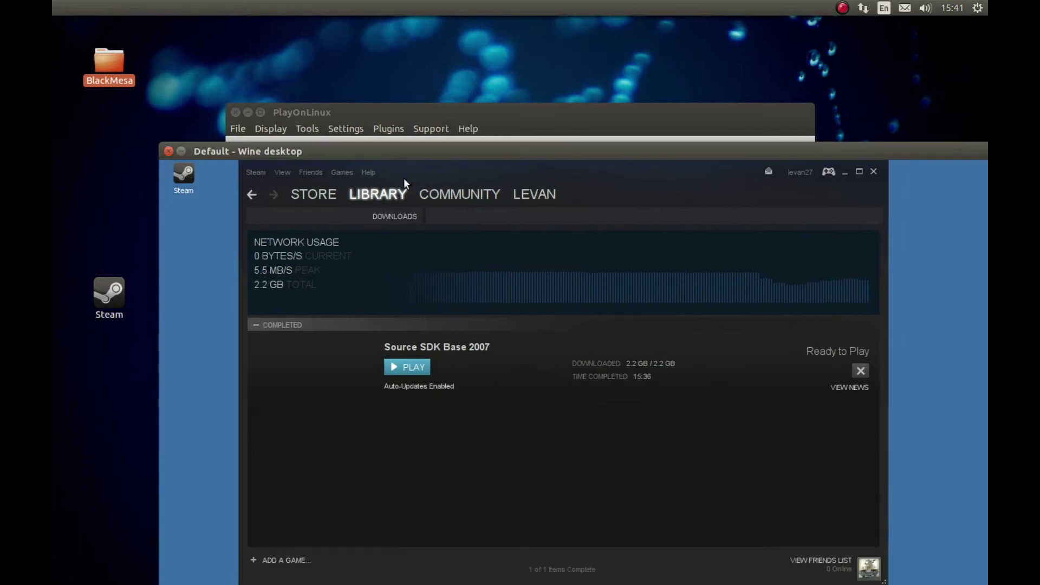
left_click(371, 199)
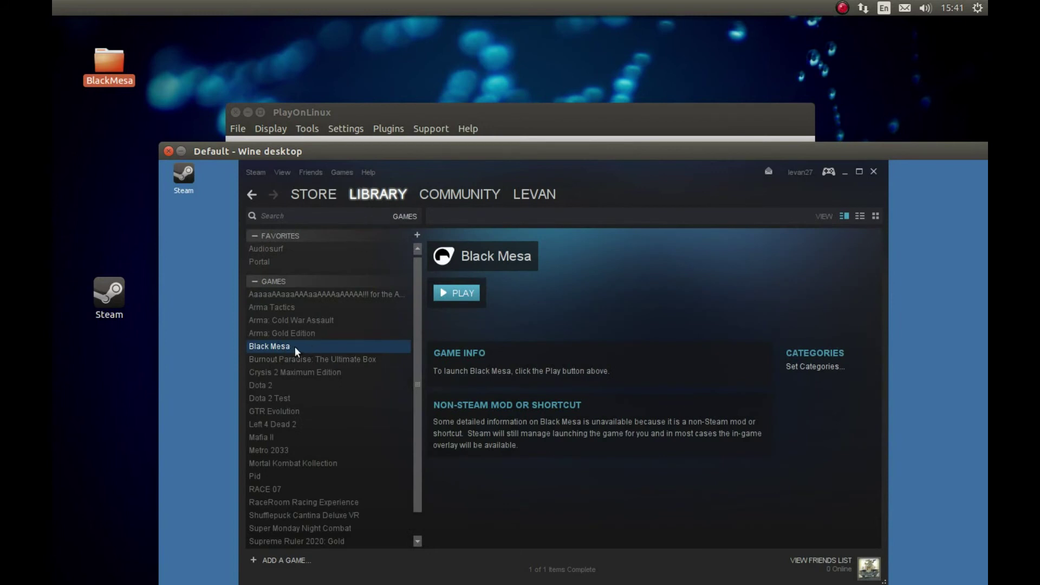
left_click_drag(474, 299, 424, 192)
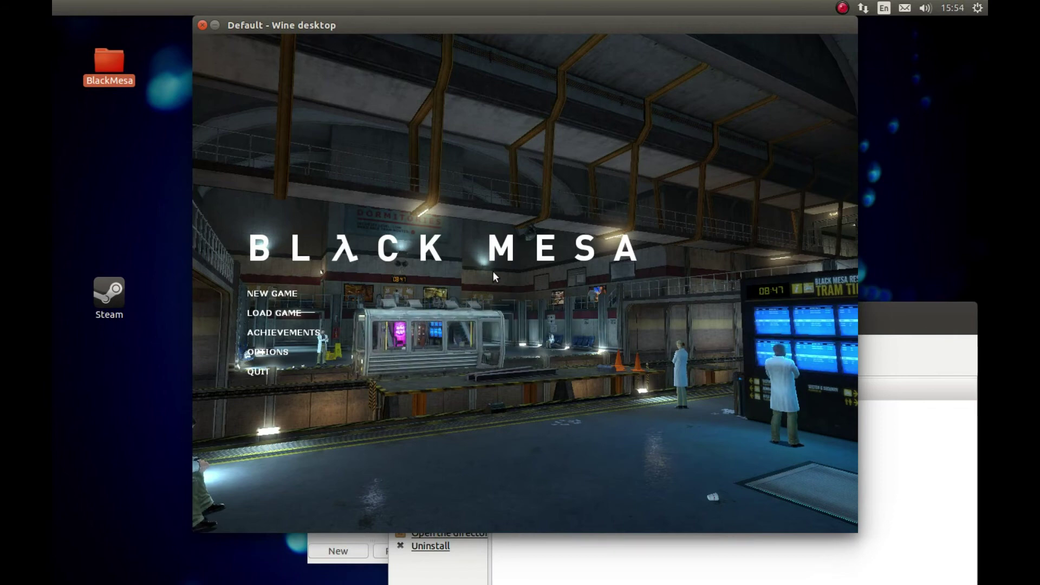
left_click(286, 348)
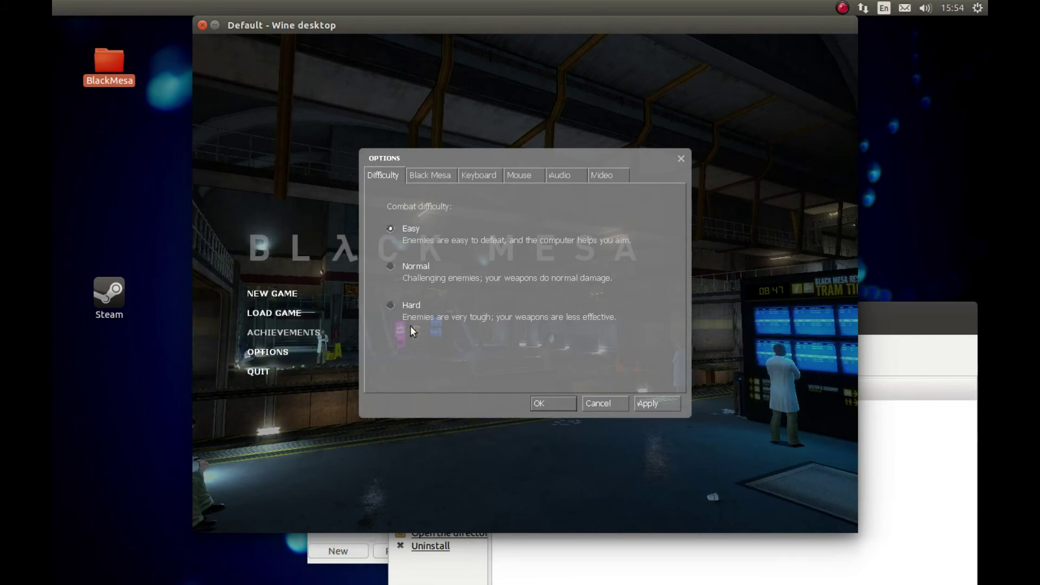
left_click(495, 177)
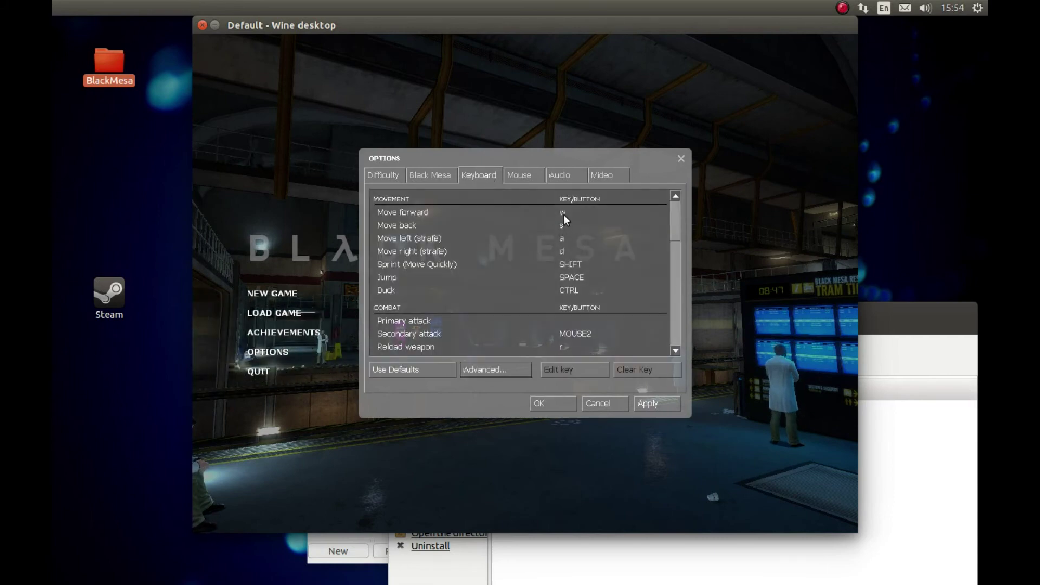
double_click(563, 213)
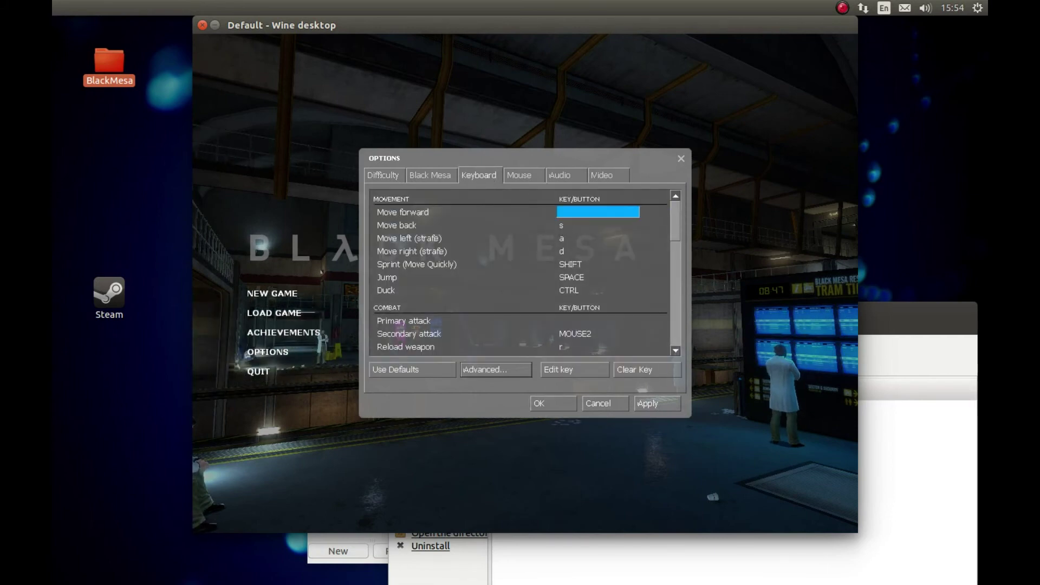
left_click(680, 217)
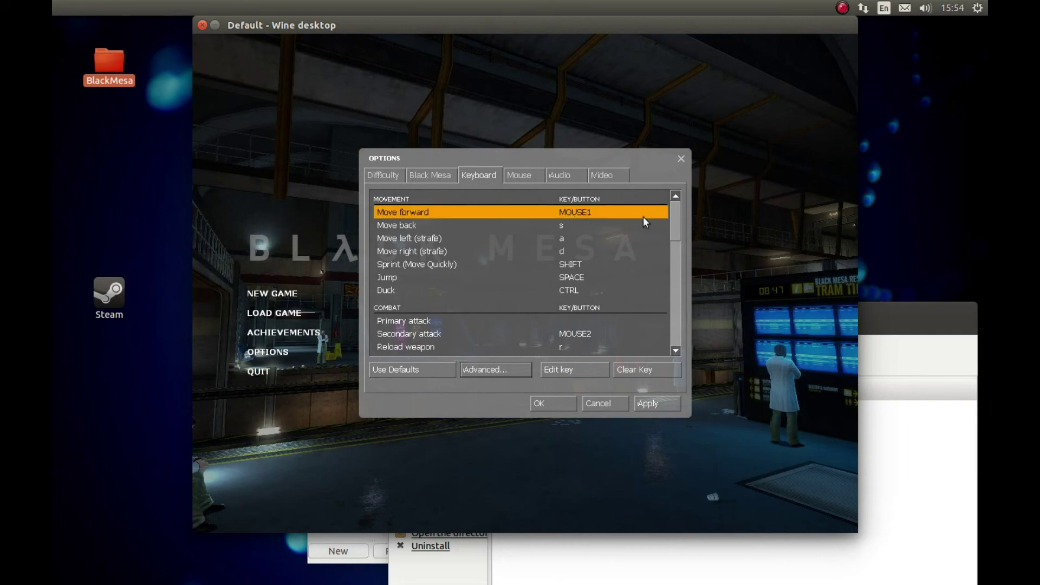
key("alt+Tab")
key("alt+Tab")
key("alt+Tab")
key("alt+Tab")
key("alt+Tab")
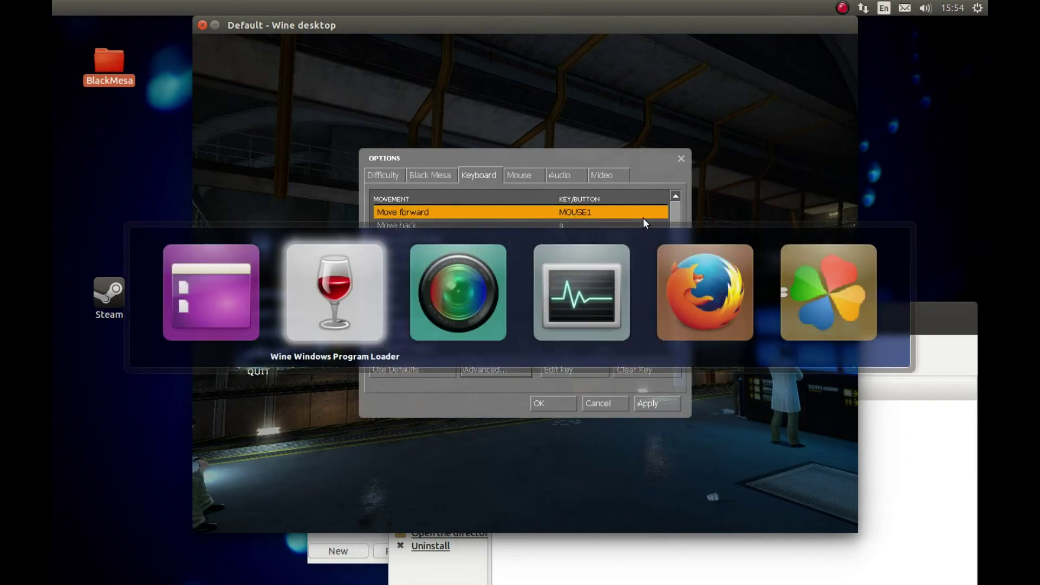
left_click(574, 370)
key("w")
left_click(642, 405)
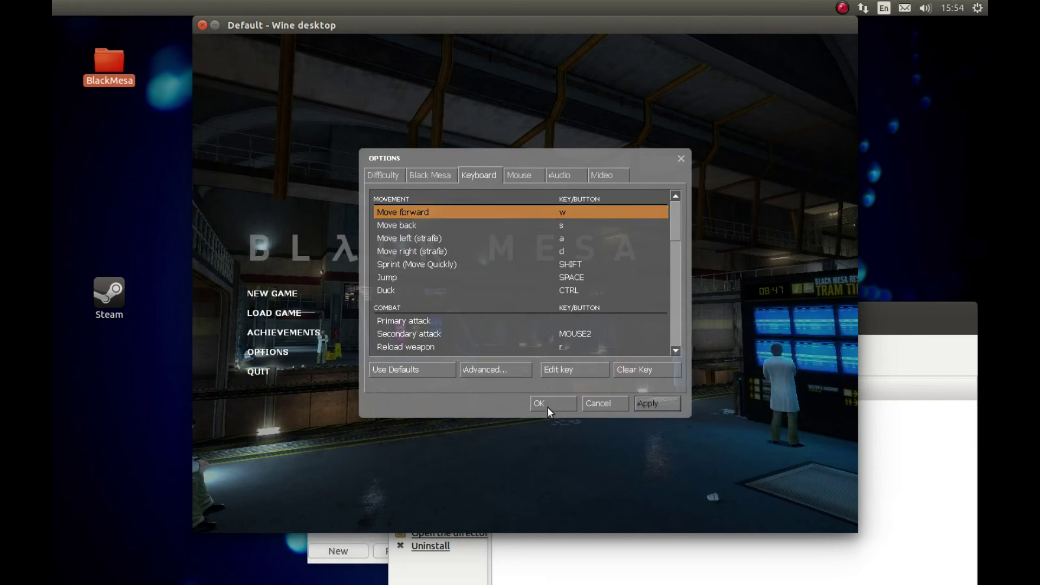
left_click(547, 407)
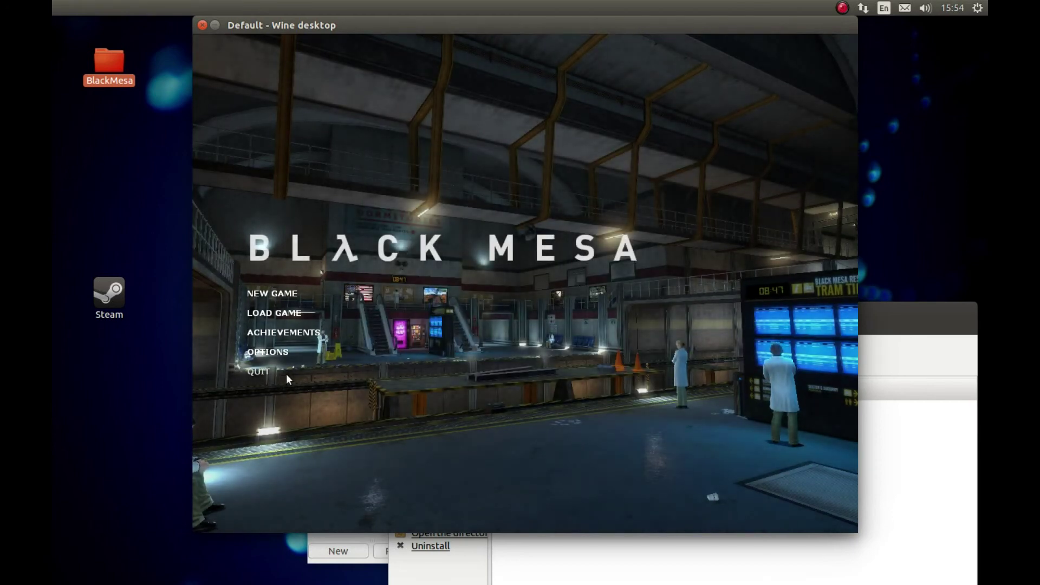